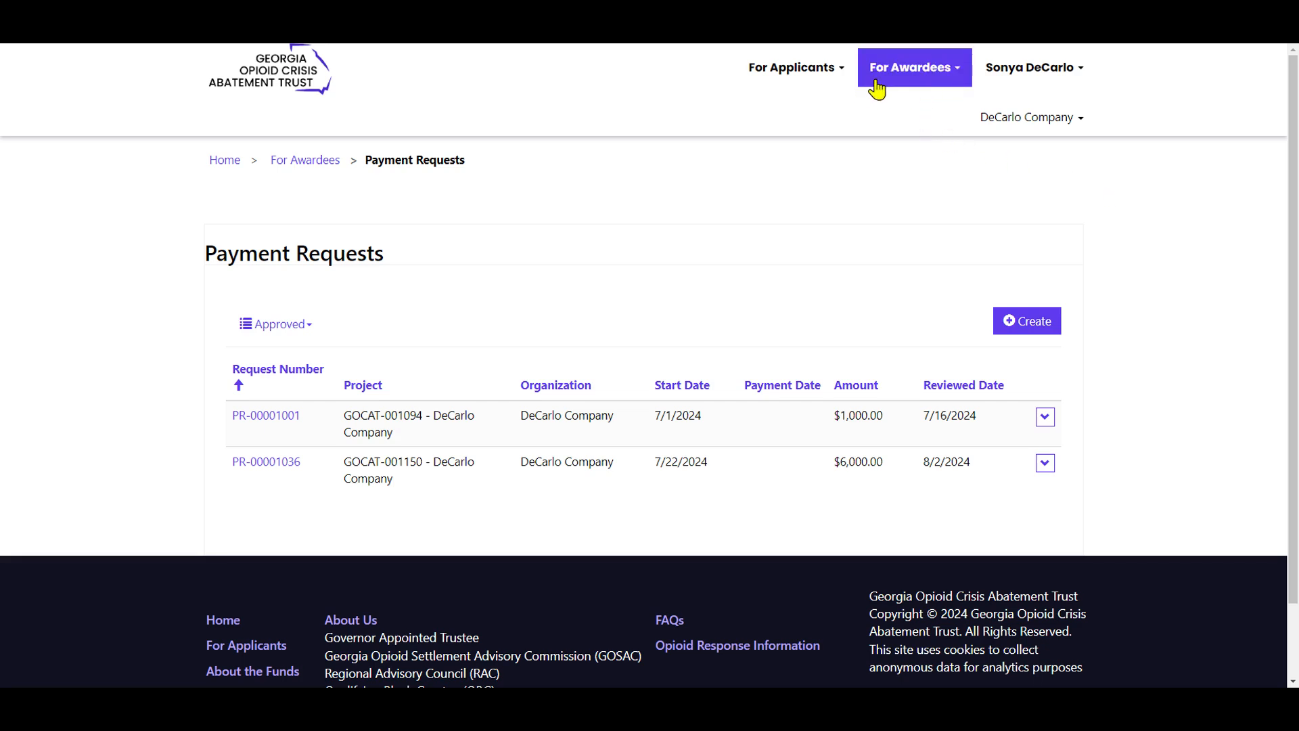
# Review the awardee page options and the project and organization of the first approved payment request.
pyautogui.click(942, 80)
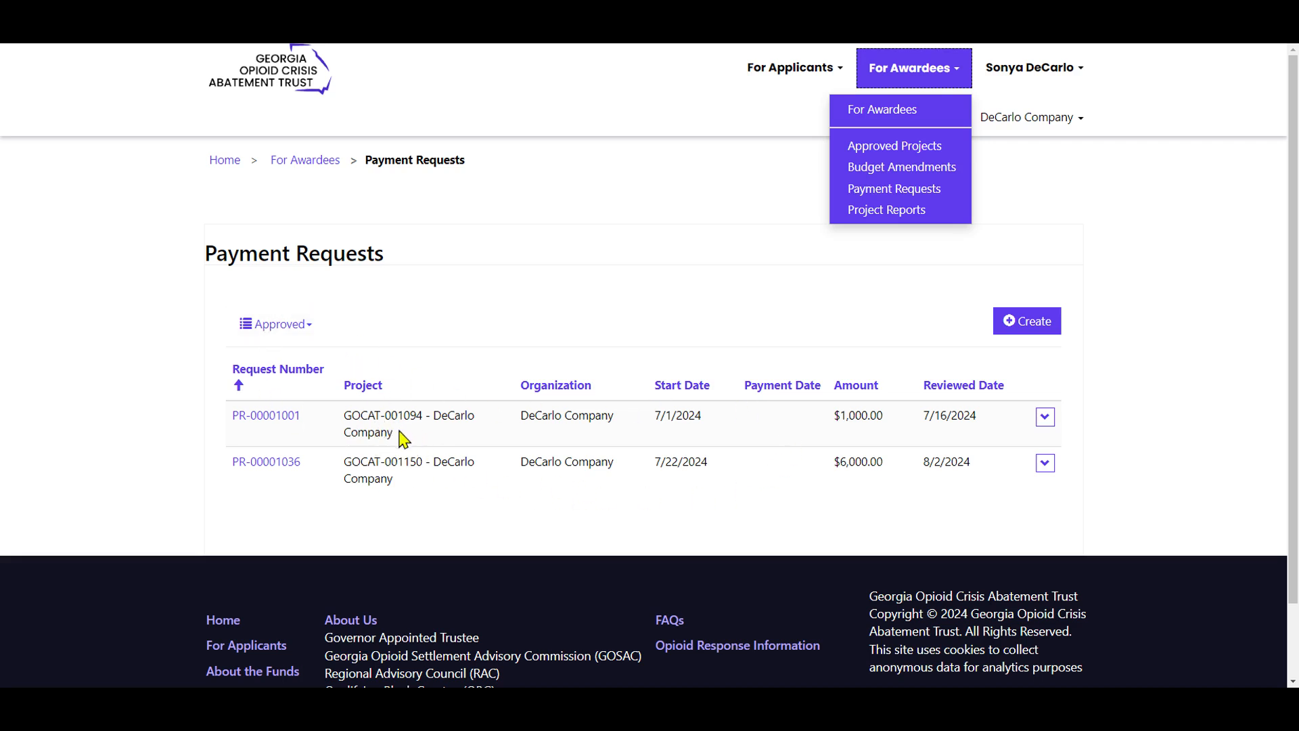
pyautogui.moveTo(394, 436); pyautogui.dragTo(344, 420)
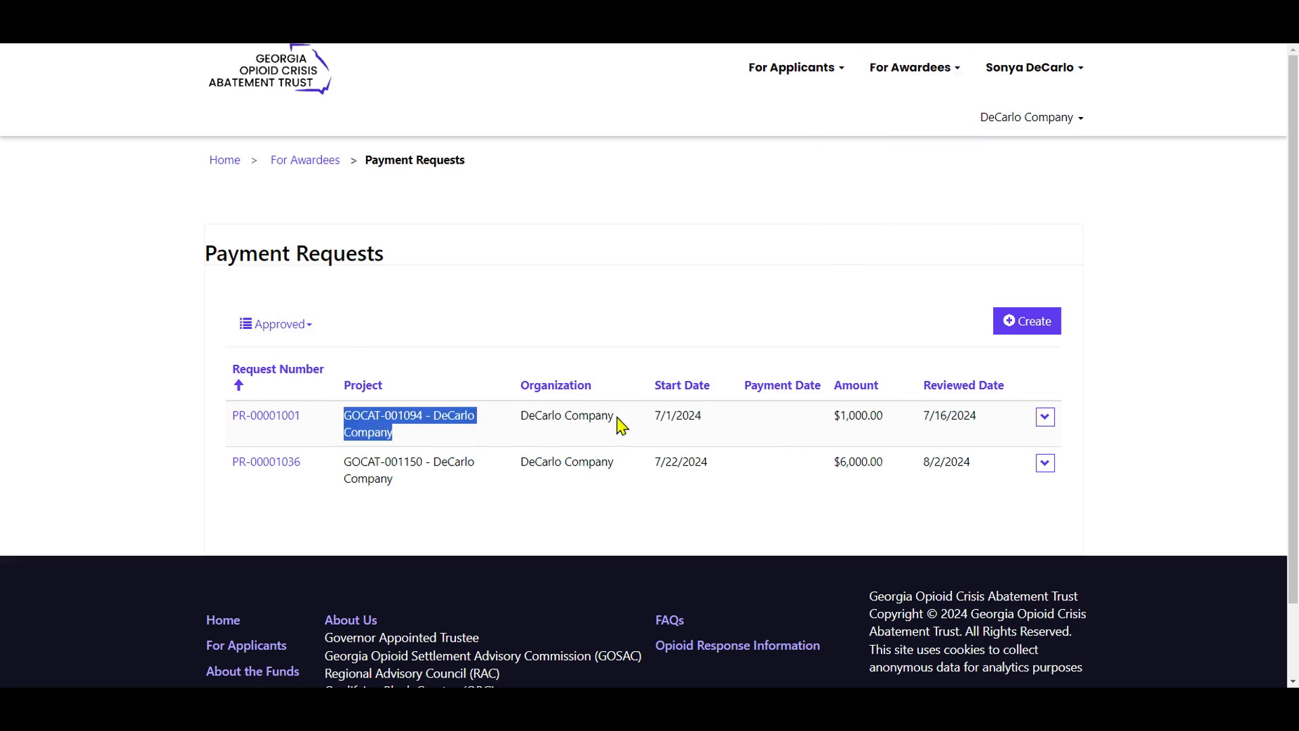
pyautogui.moveTo(617, 417); pyautogui.dragTo(521, 416)
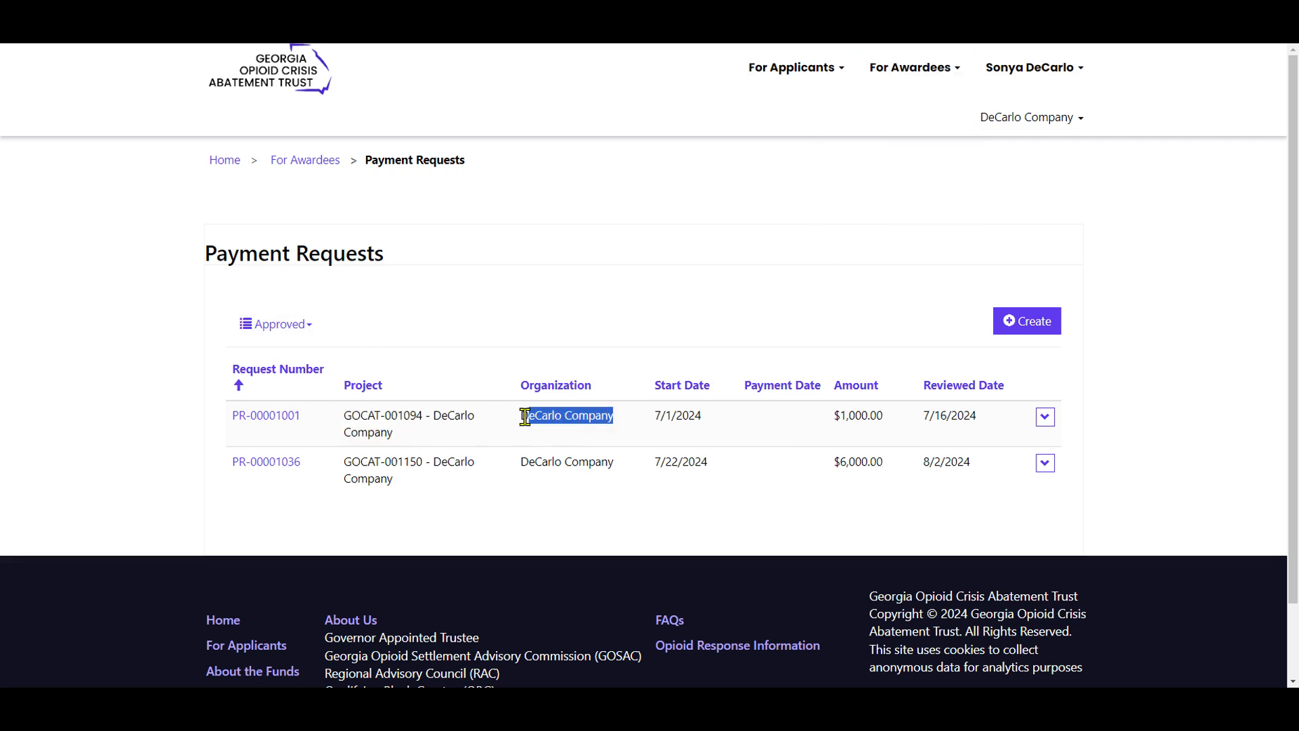
# Filter the payment requests list by Draft and Submitted status, and check the other available status views.
pyautogui.click(297, 330)
pyautogui.click(298, 399)
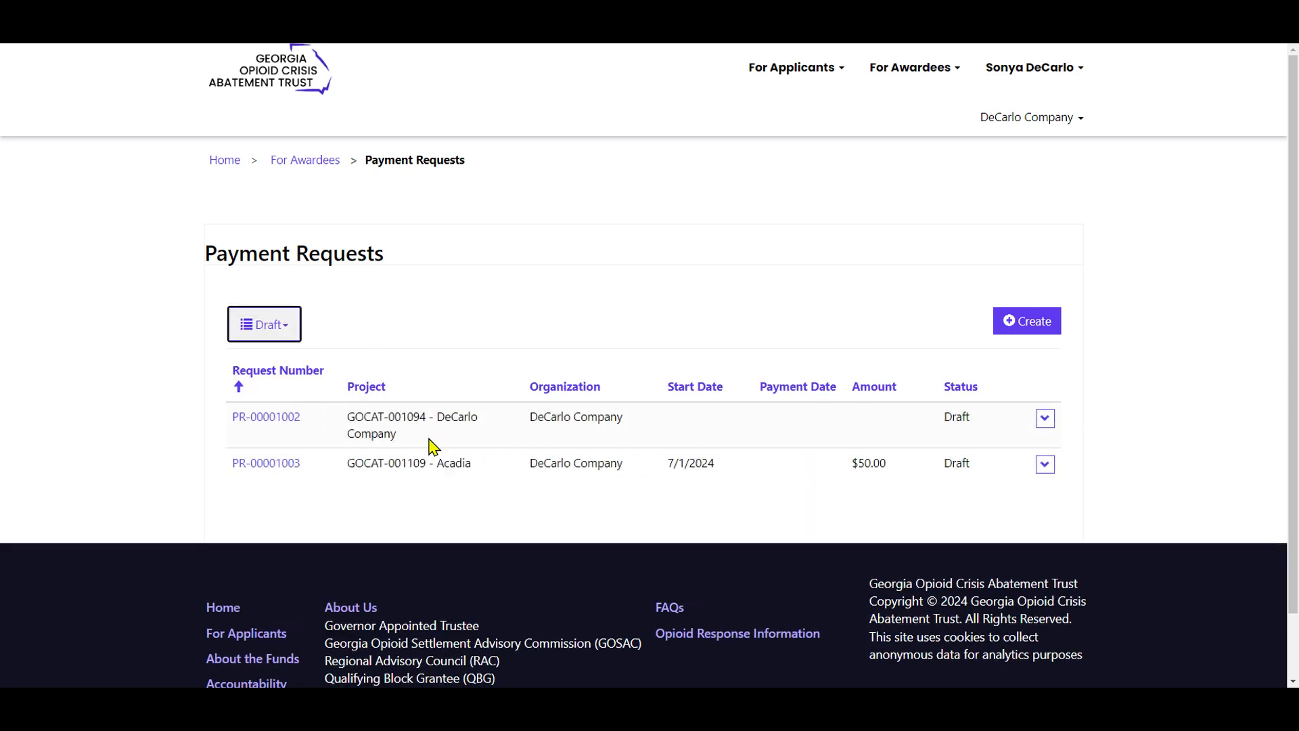
pyautogui.click(264, 330)
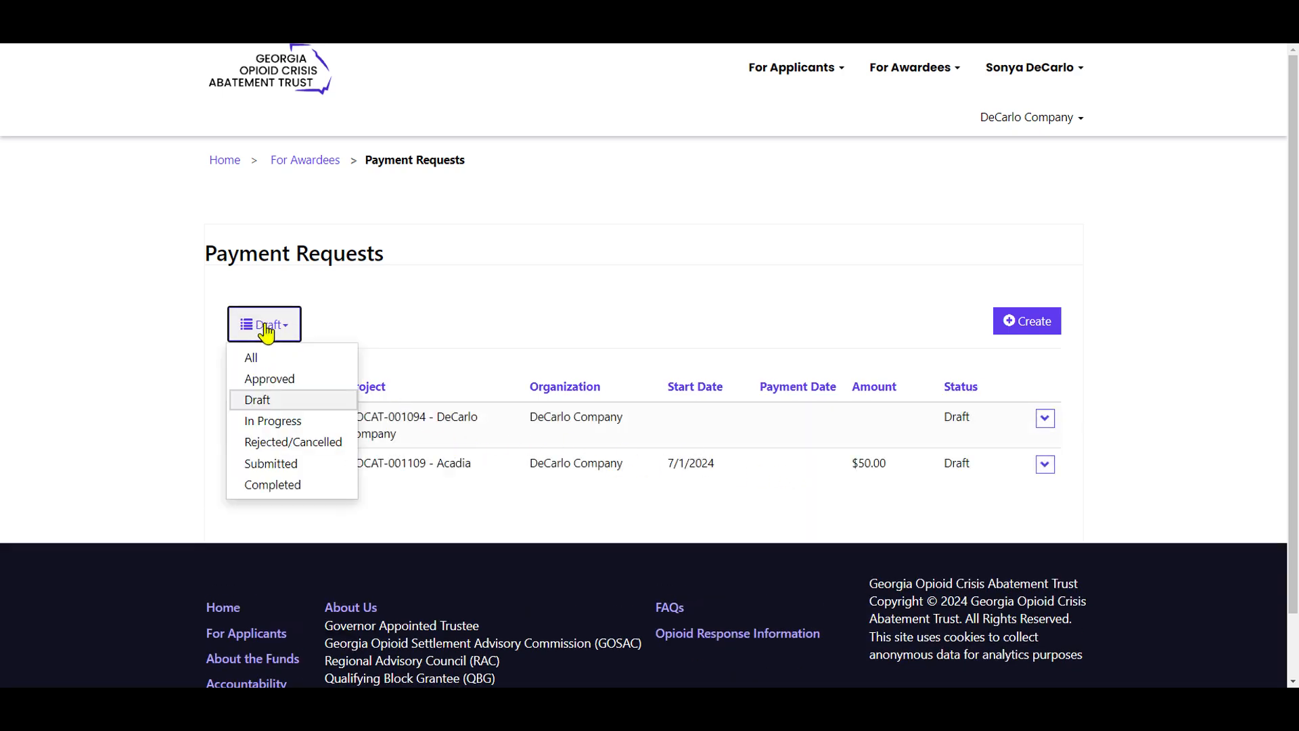
pyautogui.click(308, 467)
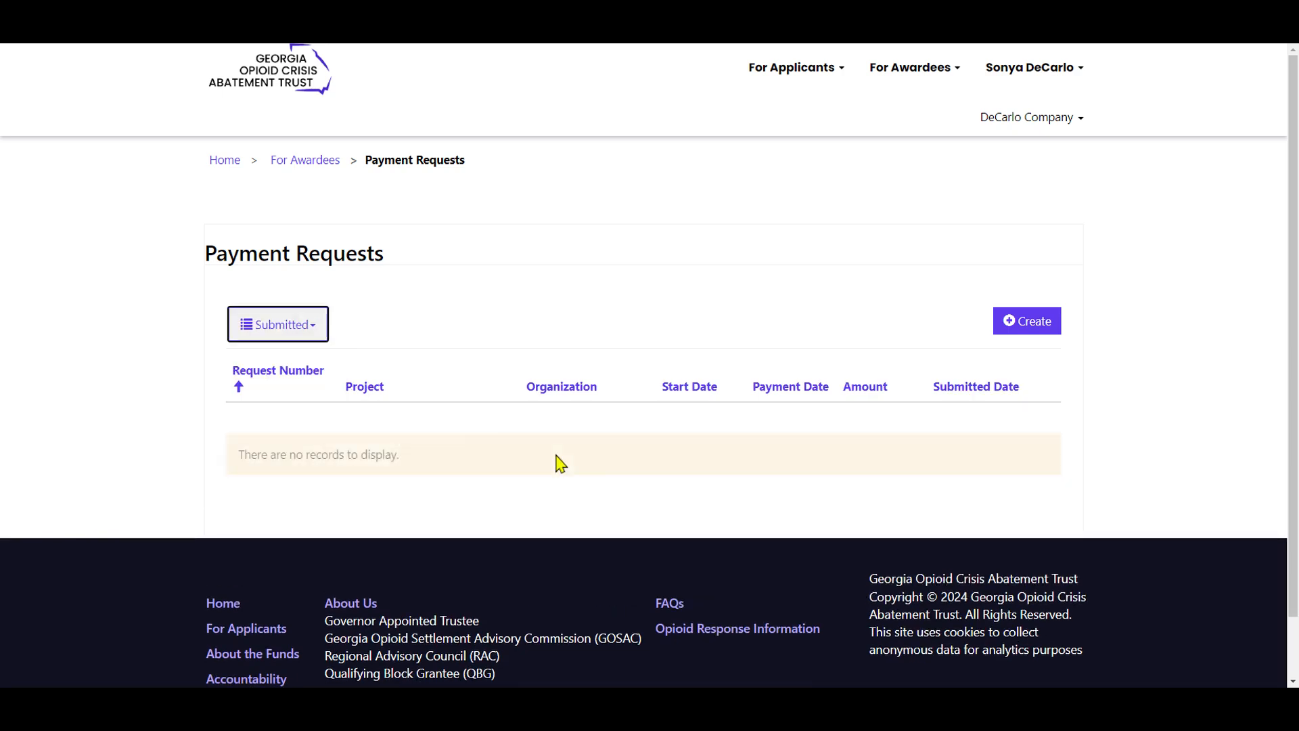
pyautogui.click(308, 331)
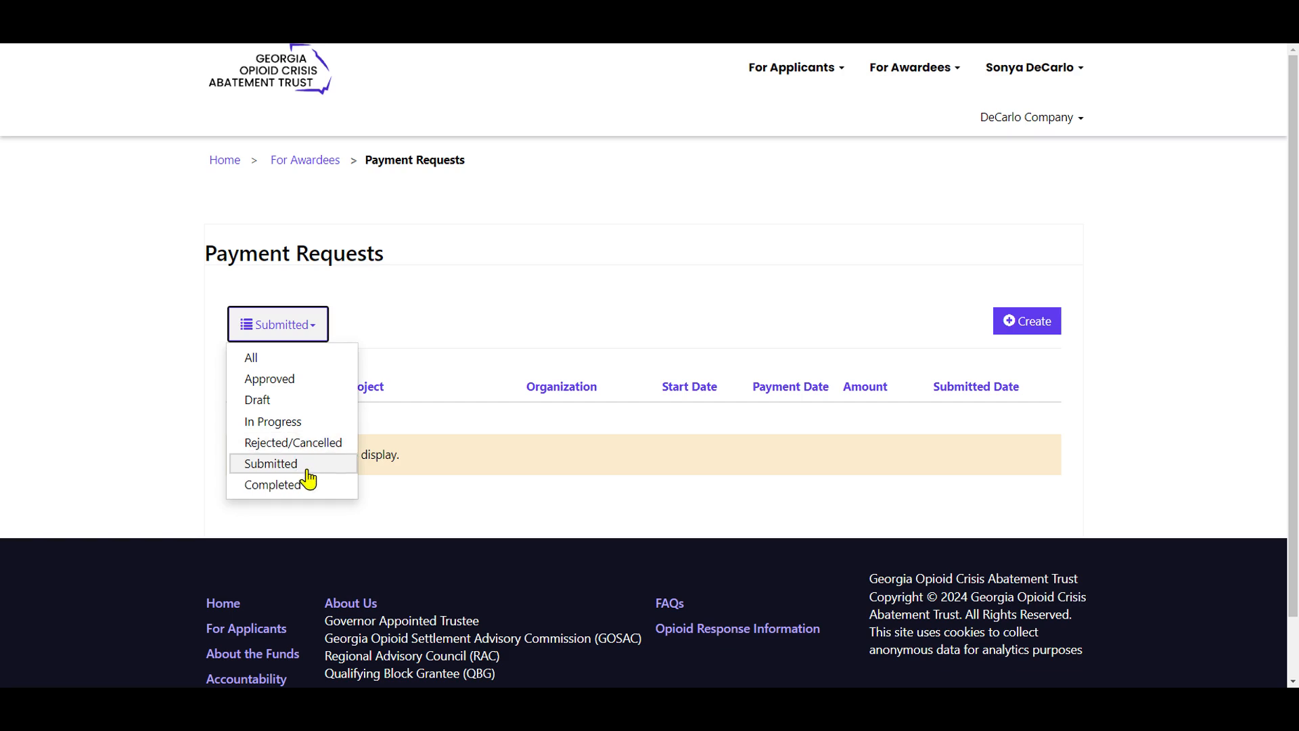
pyautogui.click(315, 430)
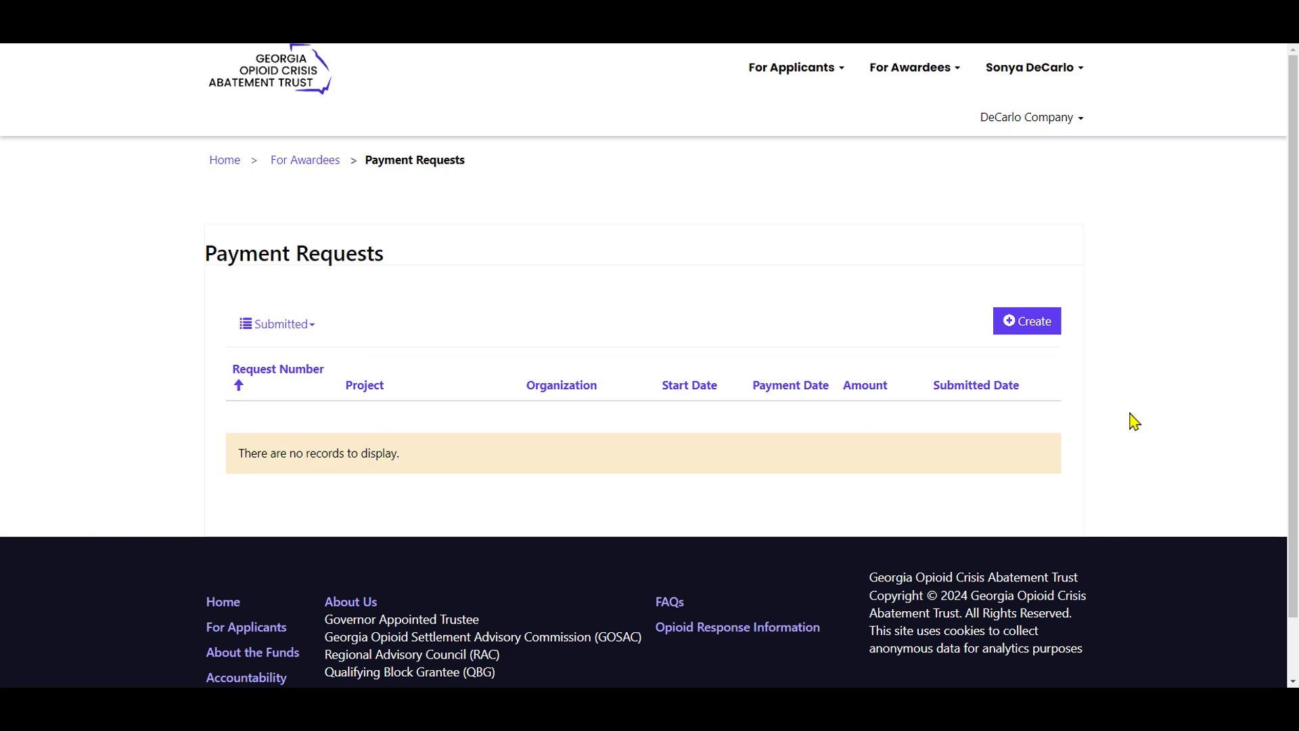
# Create a new payment request and assign the approved Holdings 3 application as its project.
pyautogui.click(1042, 328)
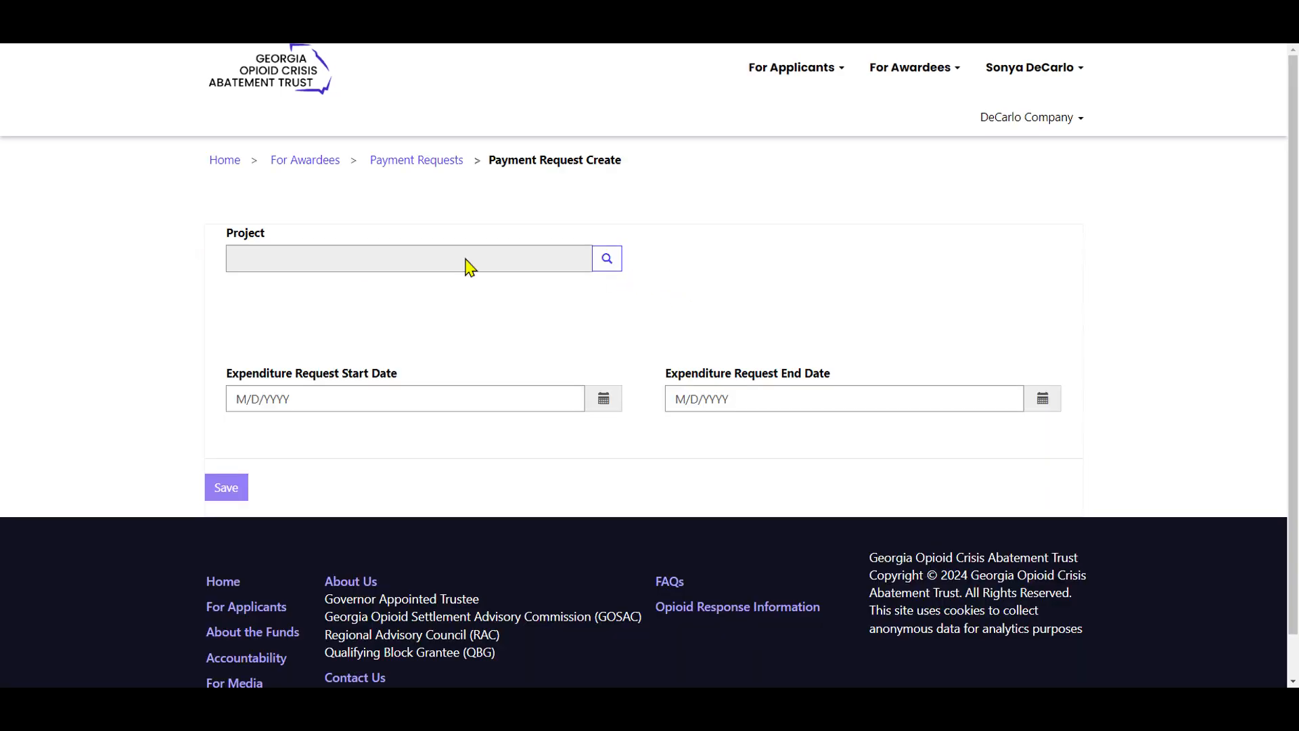
pyautogui.click(607, 259)
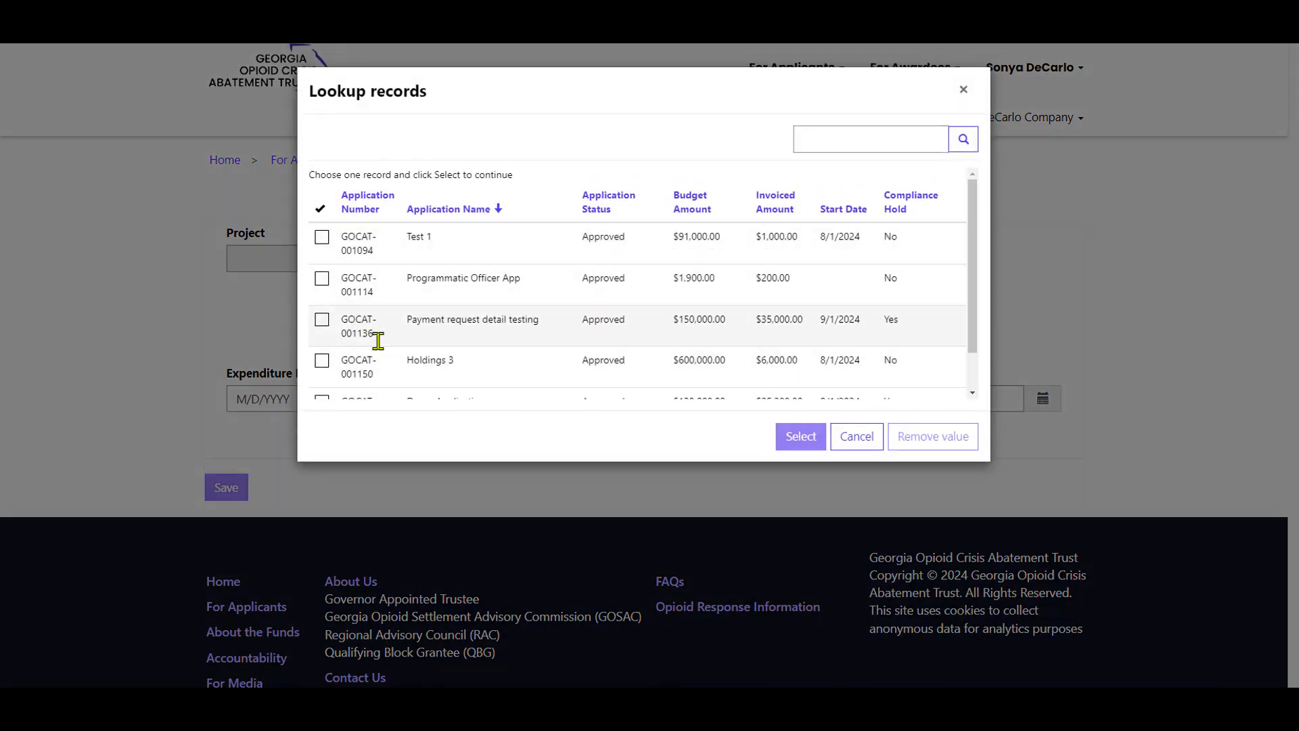
pyautogui.click(524, 365)
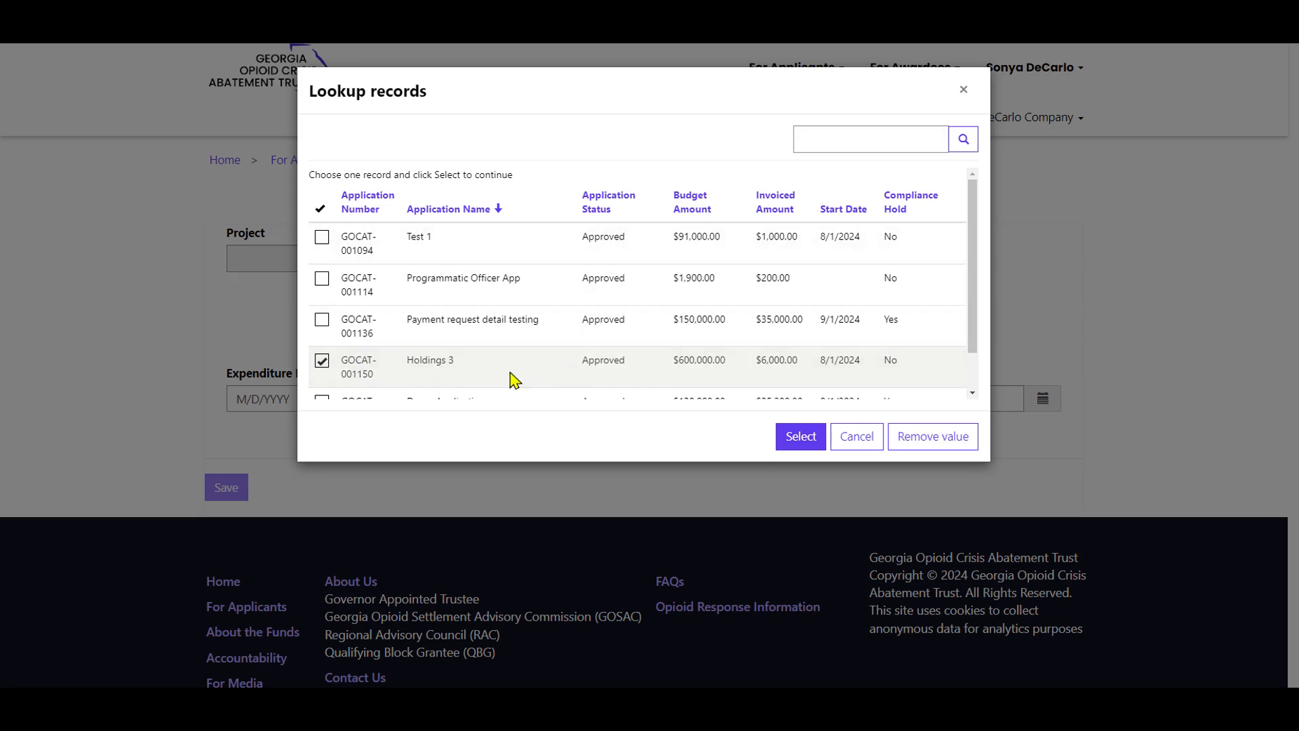
pyautogui.click(799, 448)
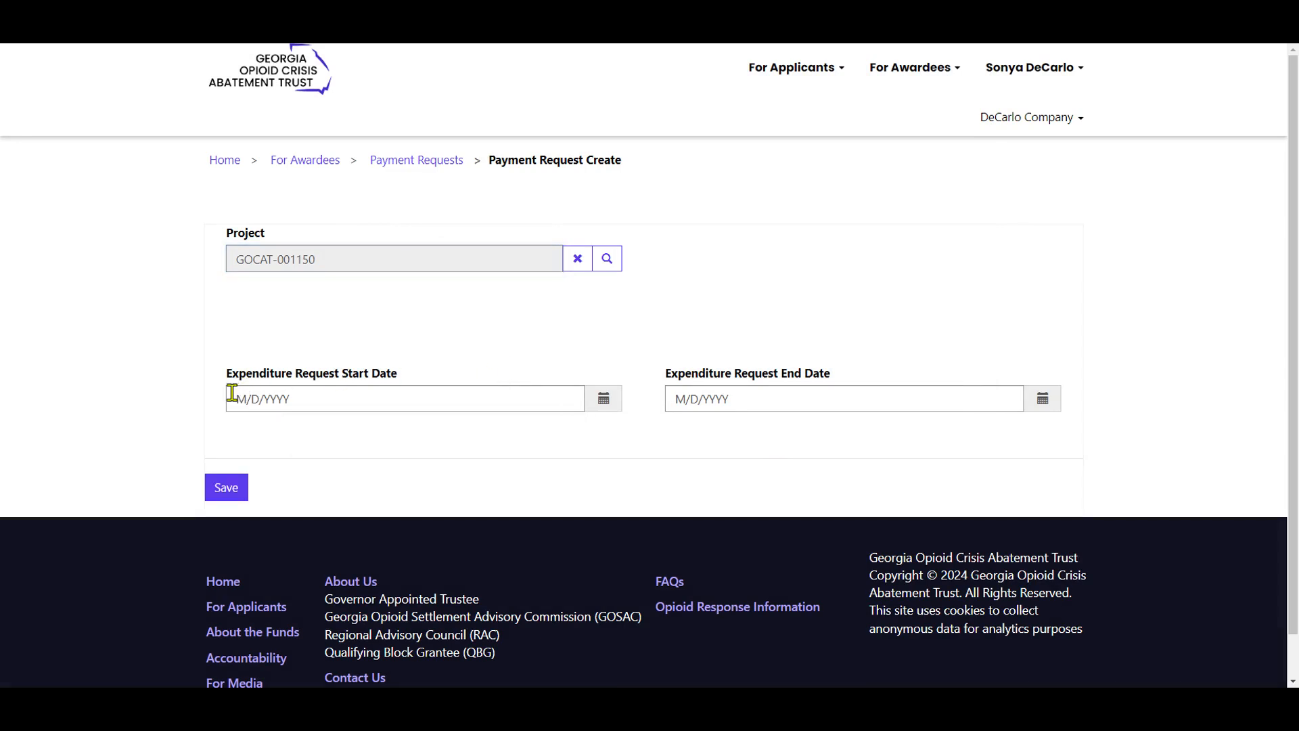
# Set the expenditure request dates from 7/22/2024 to 7/26/2024 and save the payment request.
pyautogui.click(603, 400)
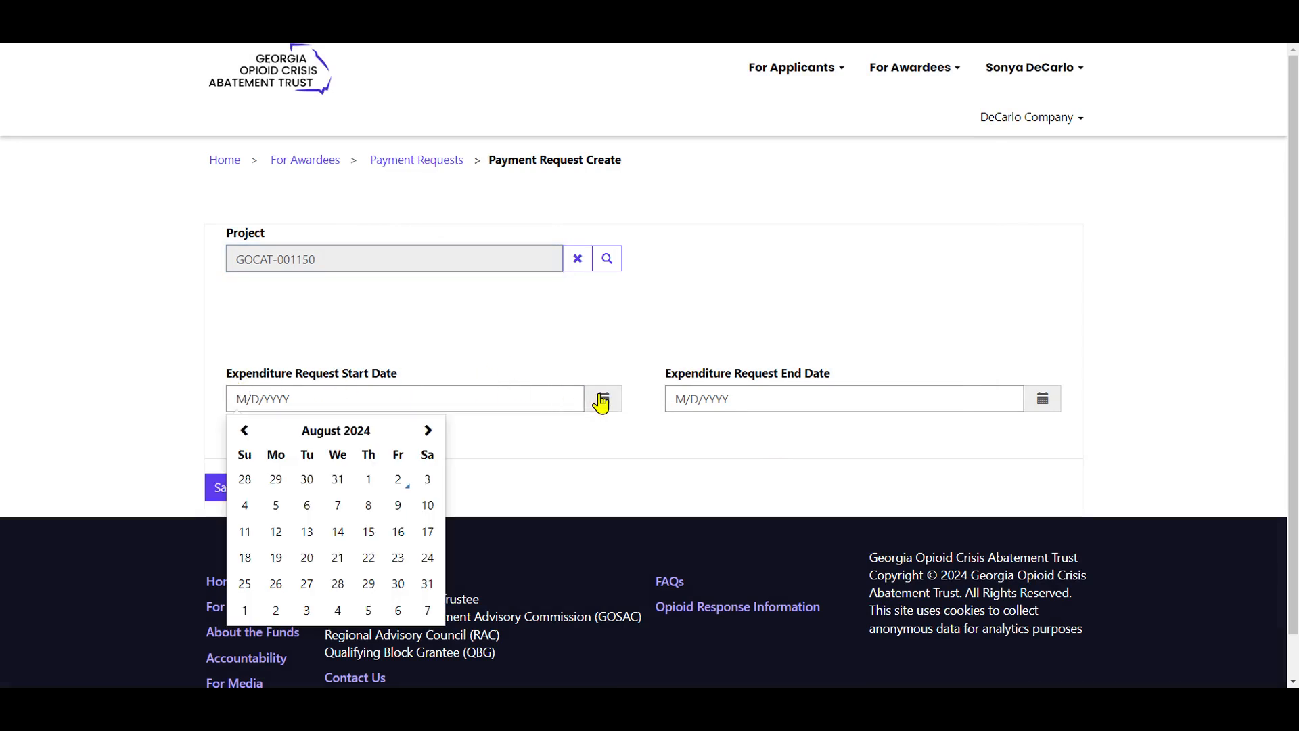
pyautogui.click(246, 437)
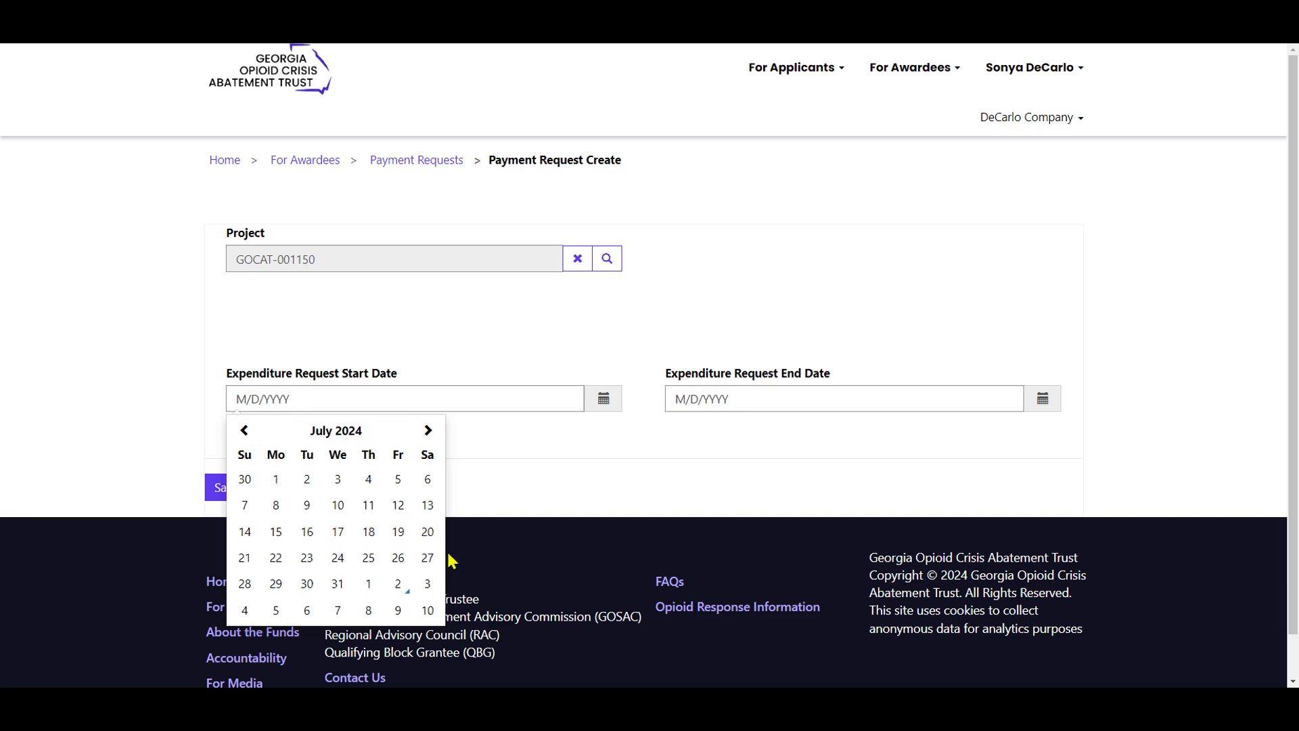
pyautogui.click(277, 558)
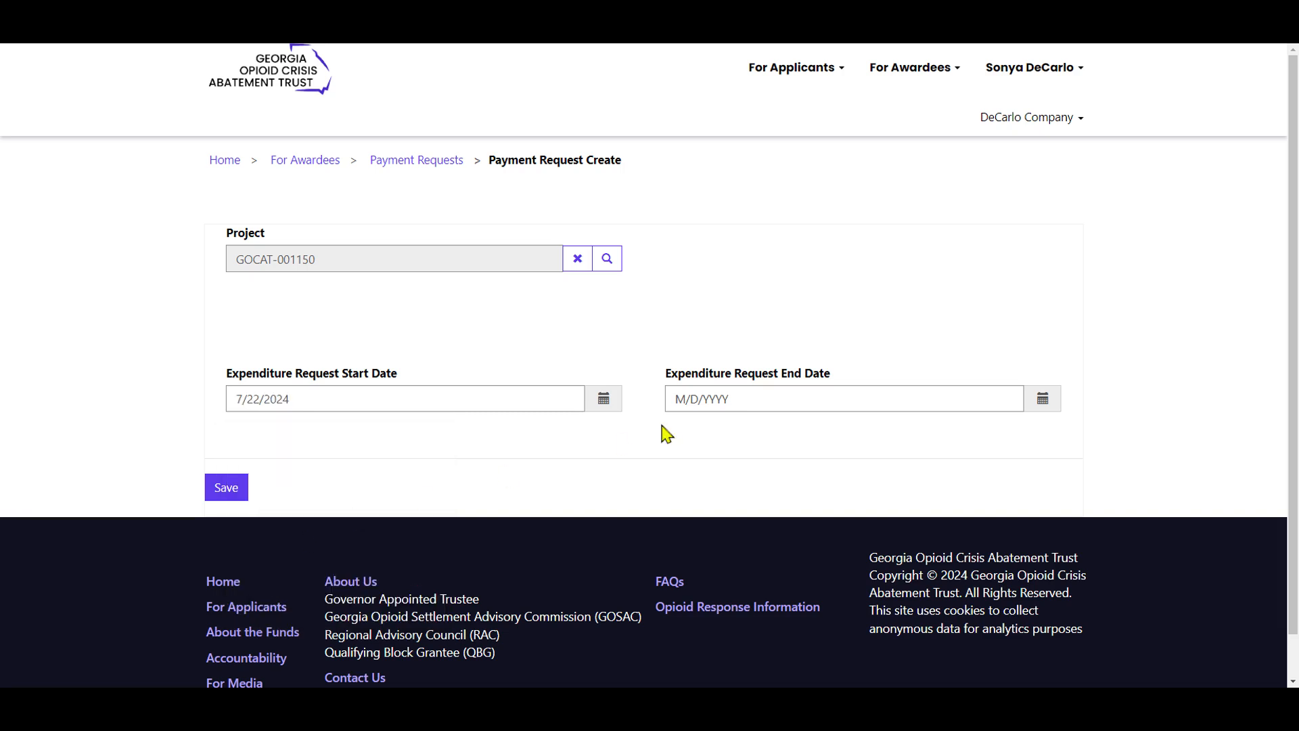
pyautogui.click(1043, 400)
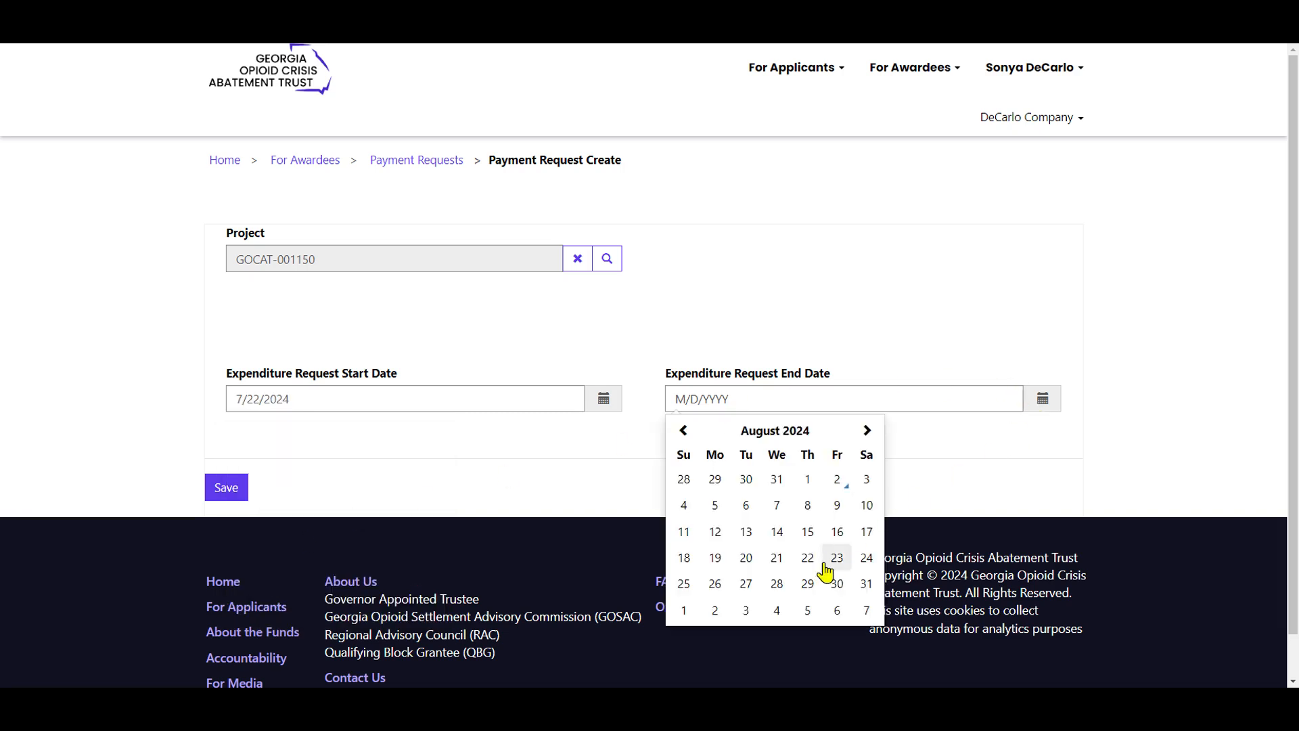
pyautogui.click(683, 430)
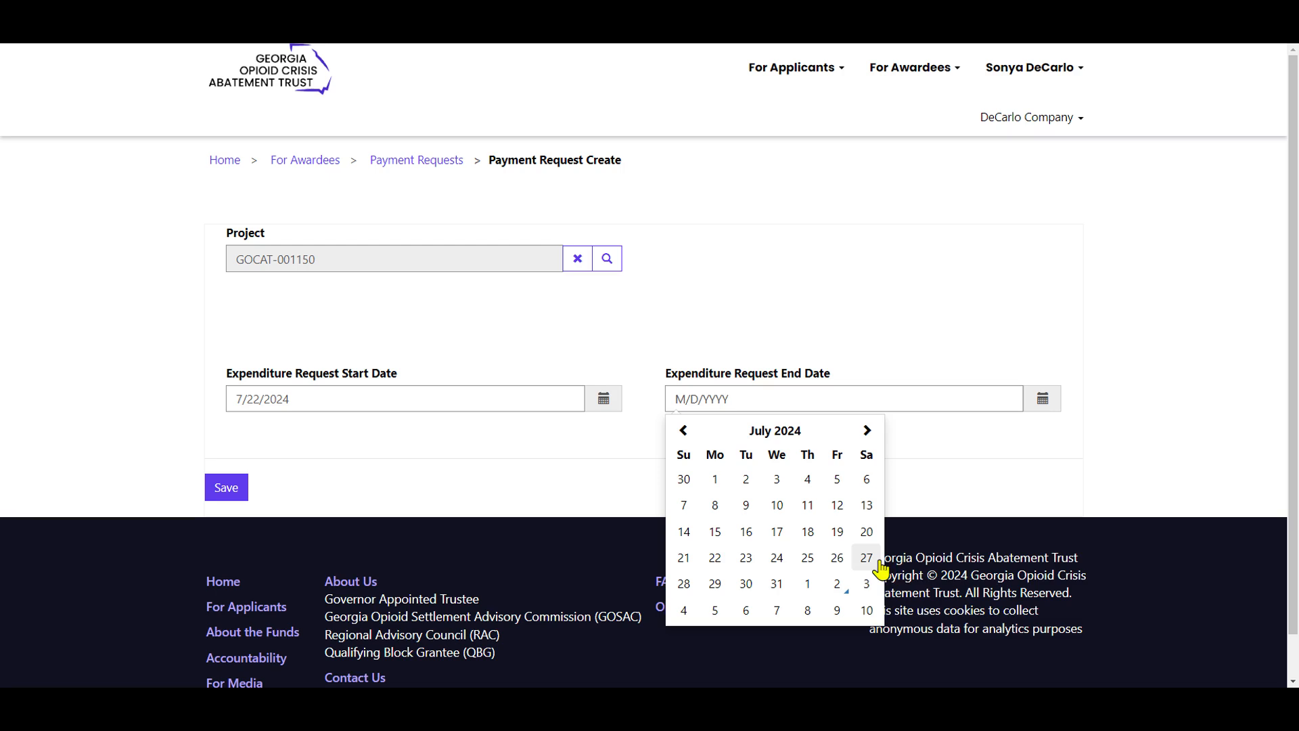
pyautogui.click(834, 559)
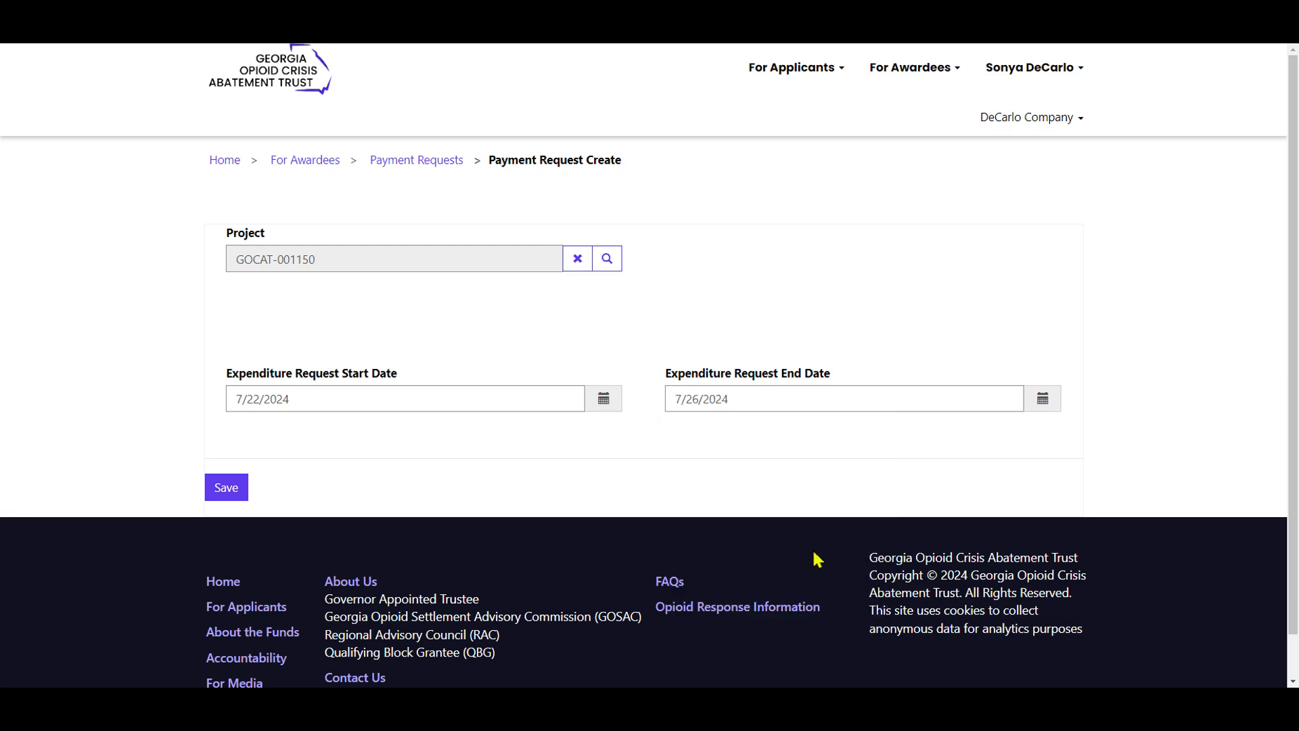
pyautogui.click(229, 493)
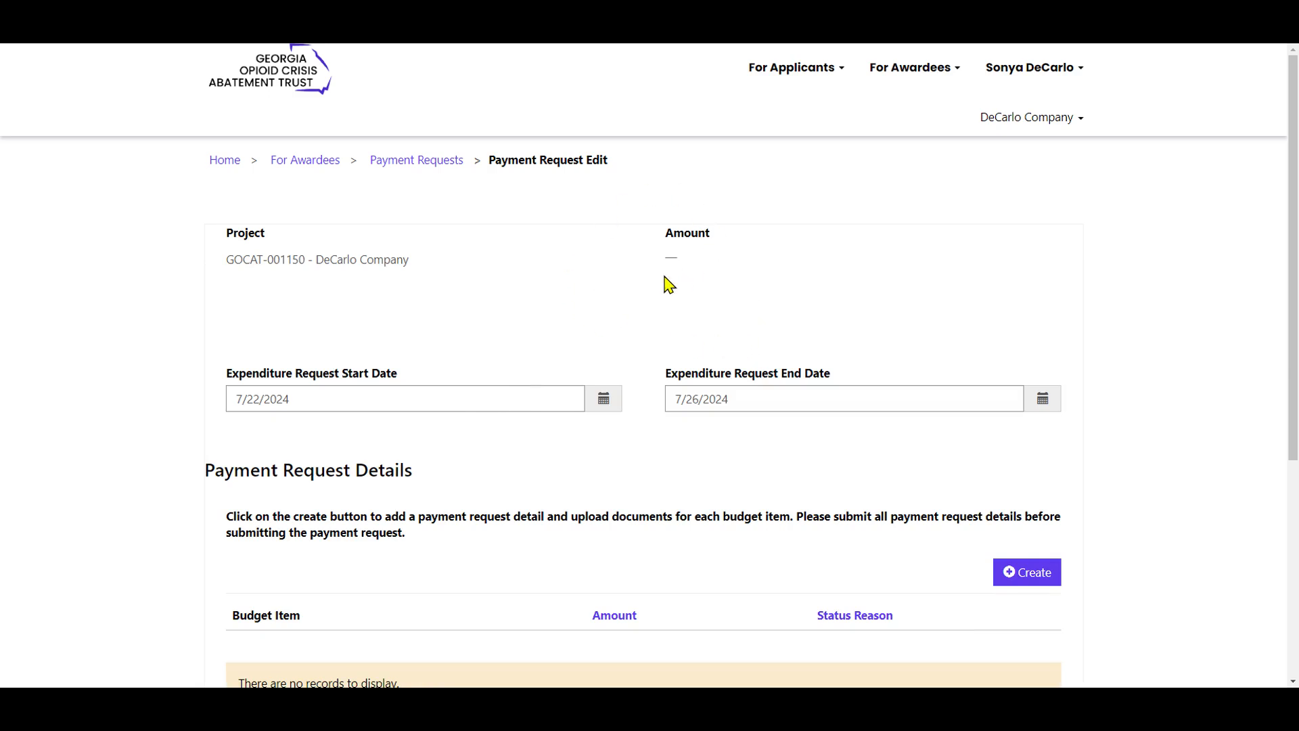
# Start a payment request detail and choose the Training budget item for it.
pyautogui.scroll(-3, 623, 423)
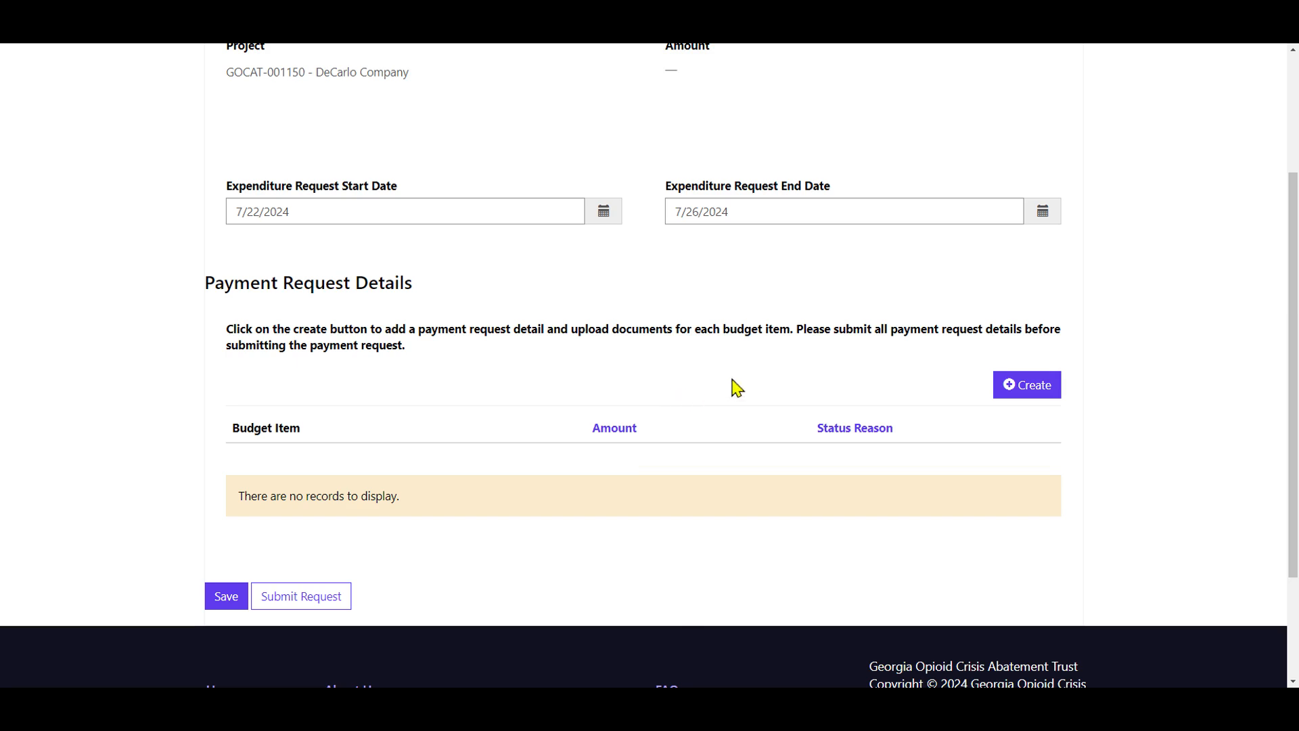
pyautogui.click(1011, 388)
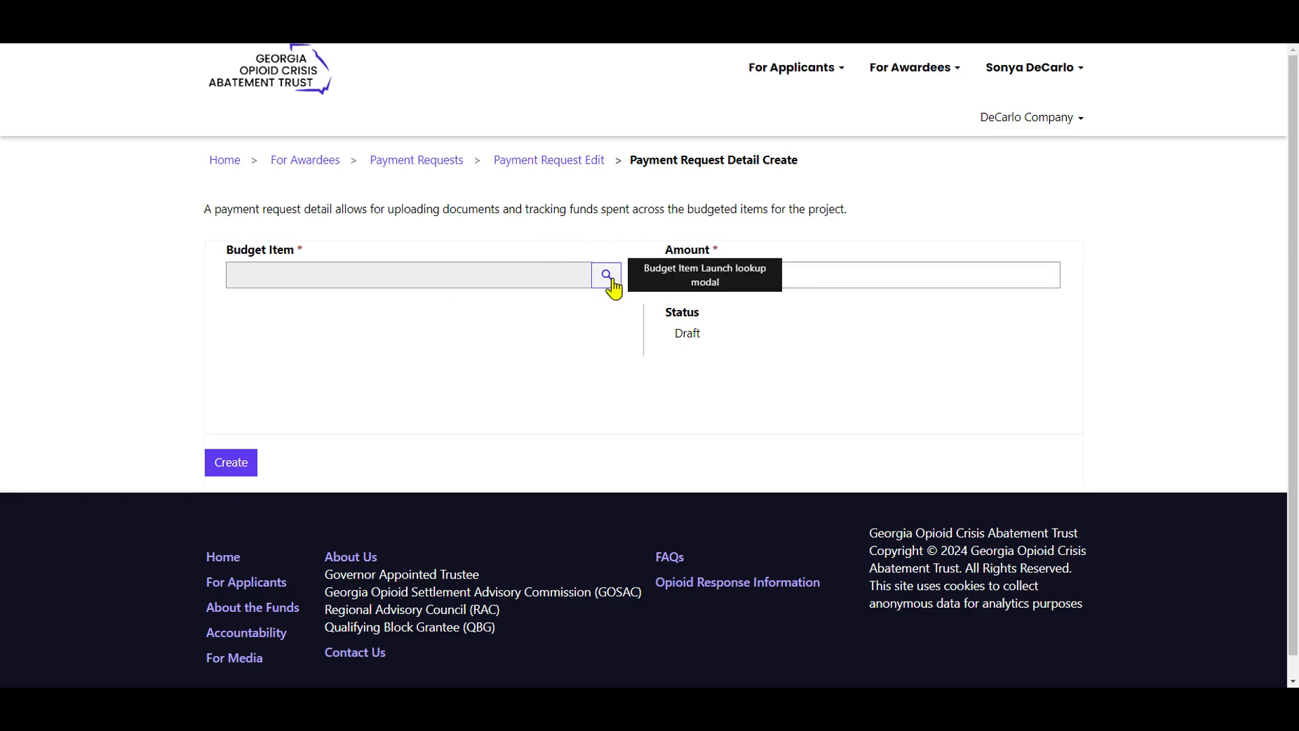
pyautogui.click(609, 287)
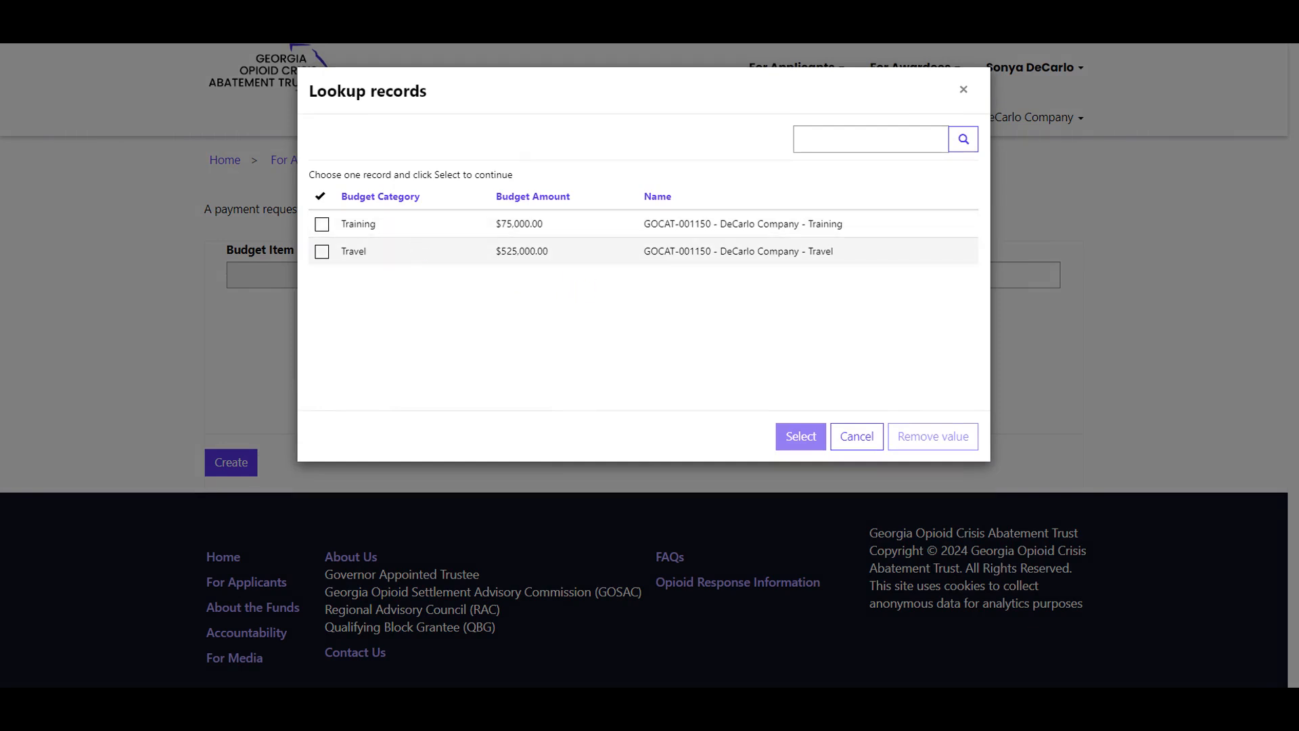
pyautogui.click(417, 234)
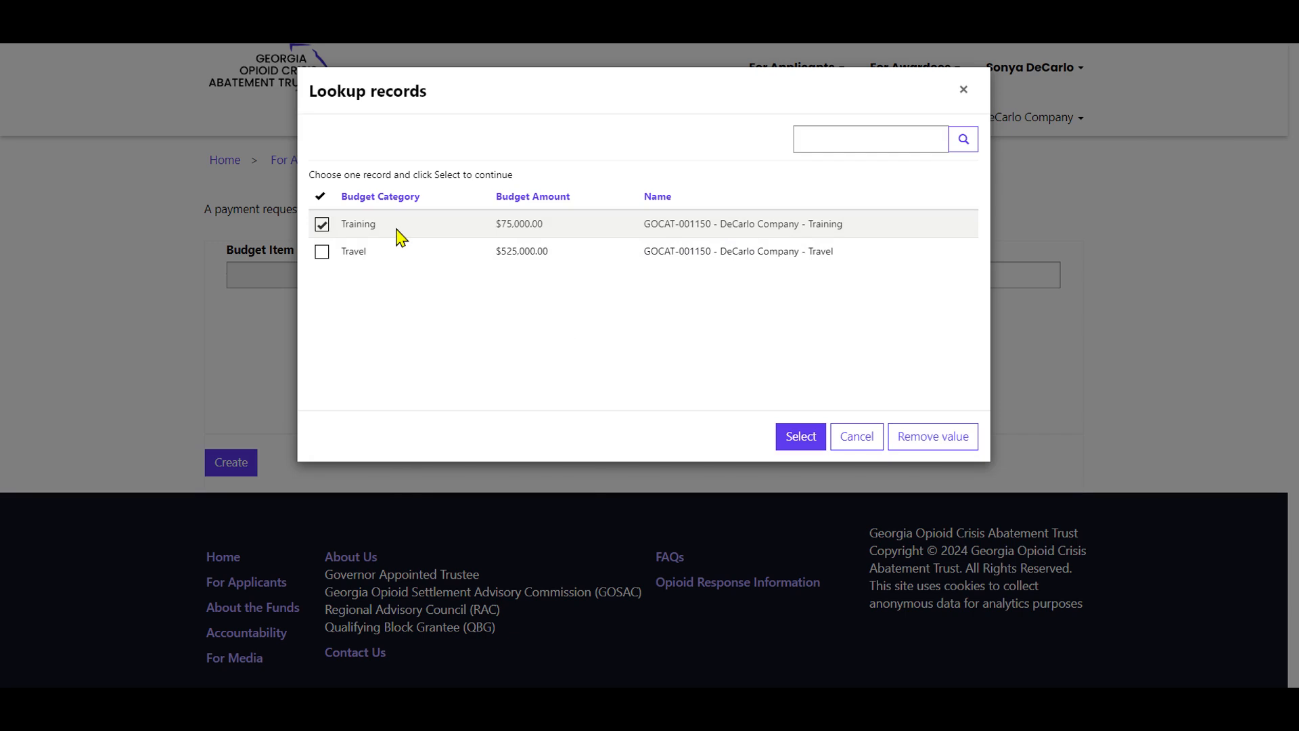
pyautogui.click(795, 439)
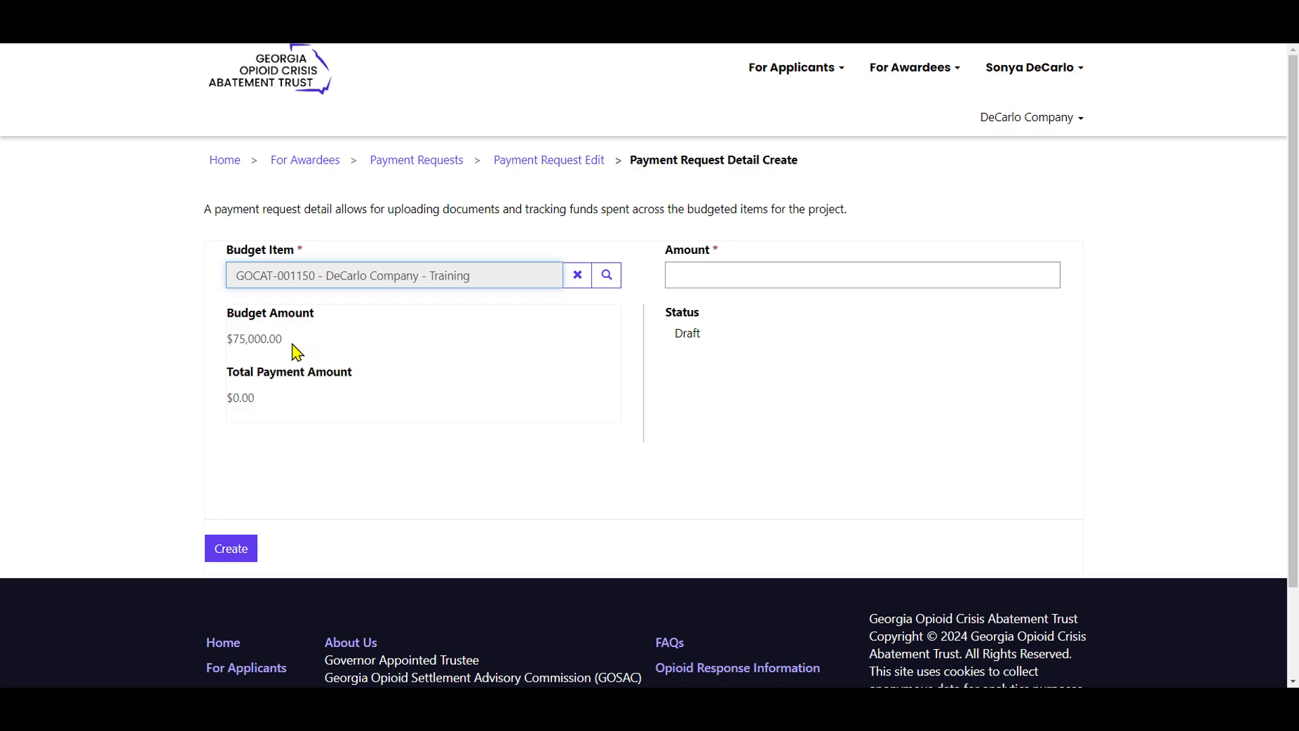
# Review the Training item's budget figures and try an amount of 100000 for the payment request detail.
pyautogui.moveTo(296, 350); pyautogui.dragTo(220, 365)
pyautogui.click(249, 400)
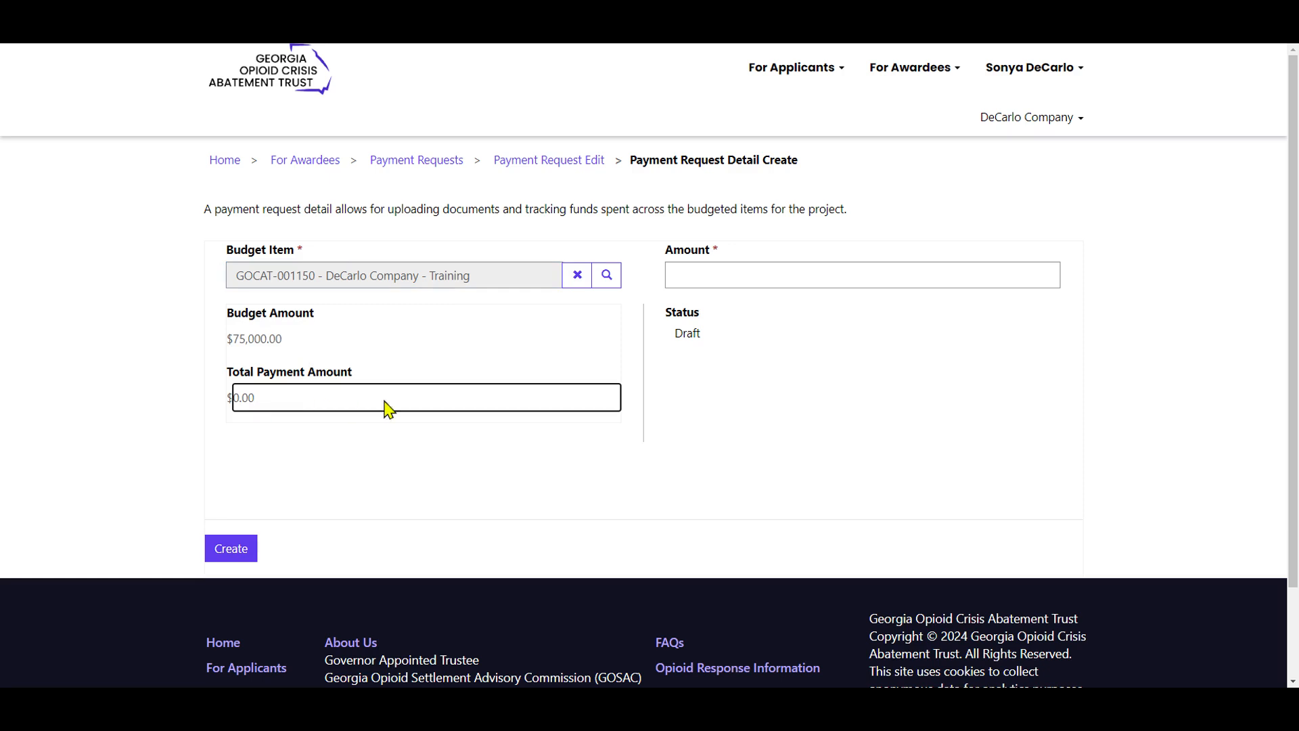
pyautogui.click(717, 266)
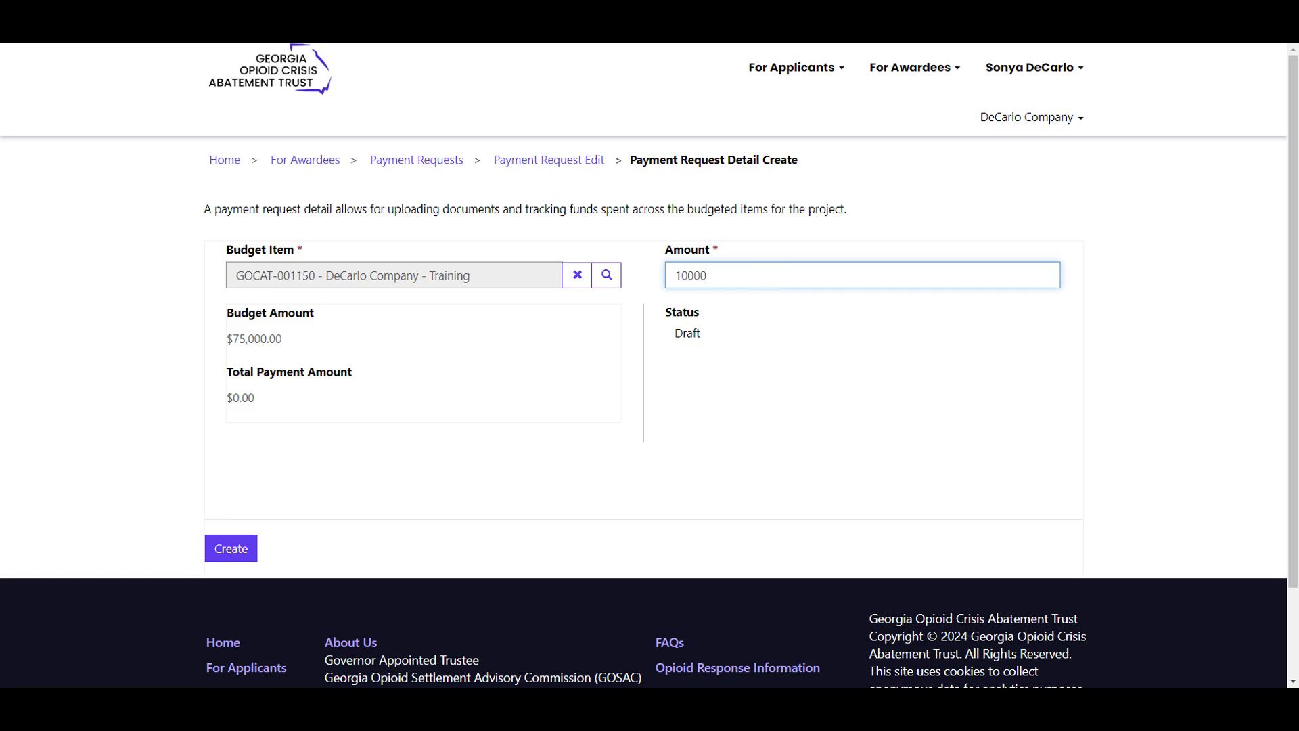
pyautogui.click(687, 333)
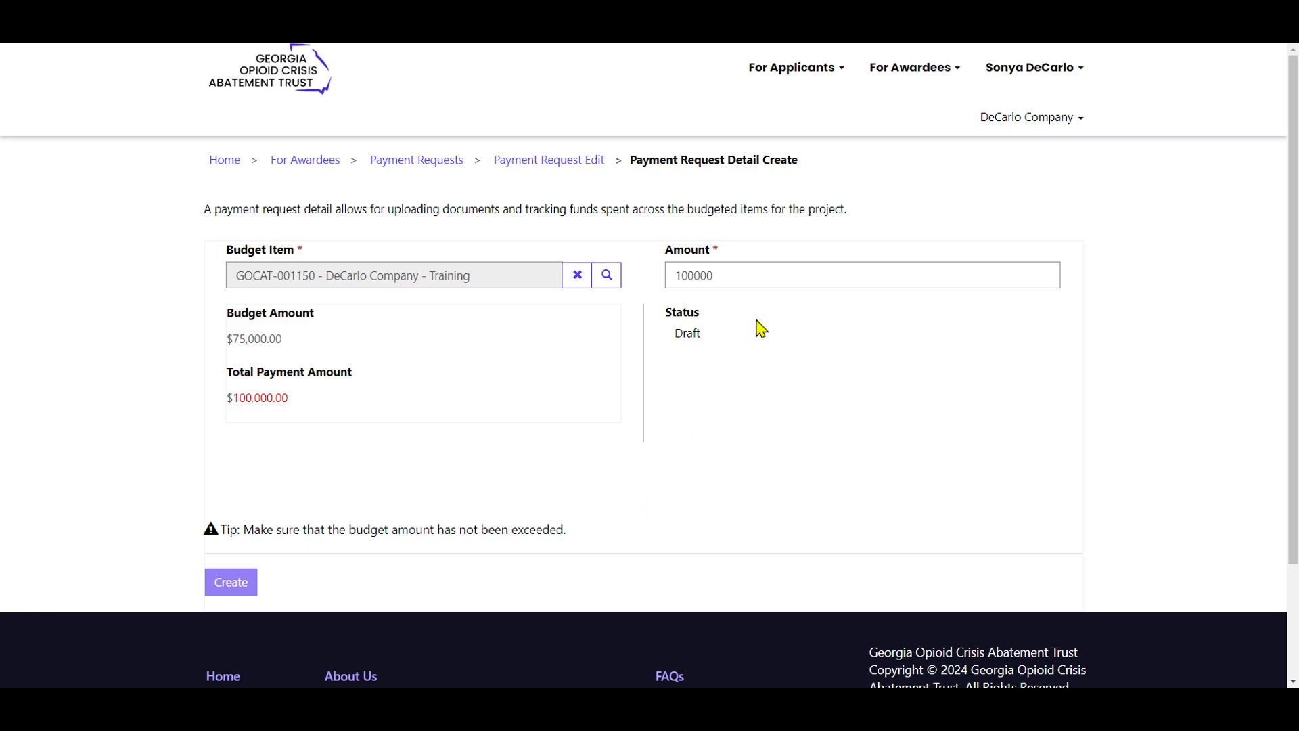
# Set the payment request detail's amount to 5000 and create the detail.
pyautogui.click(697, 272)
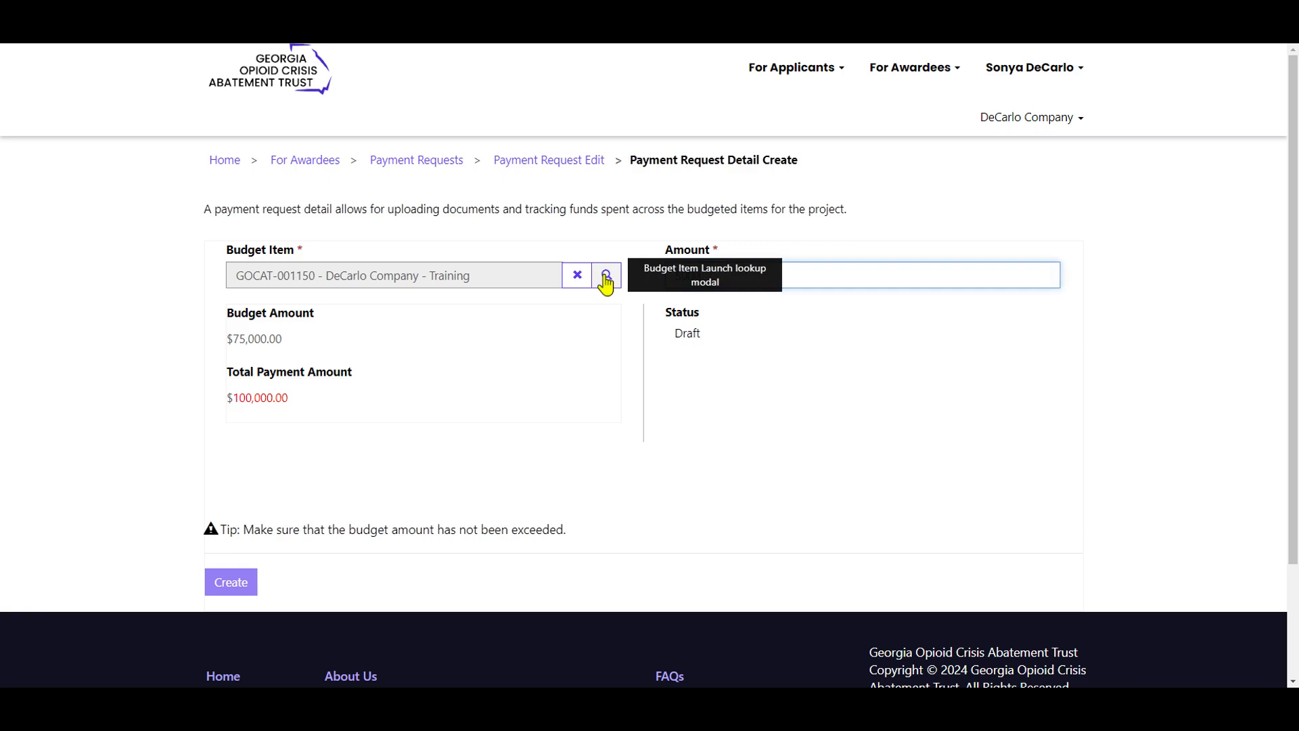
pyautogui.click(714, 357)
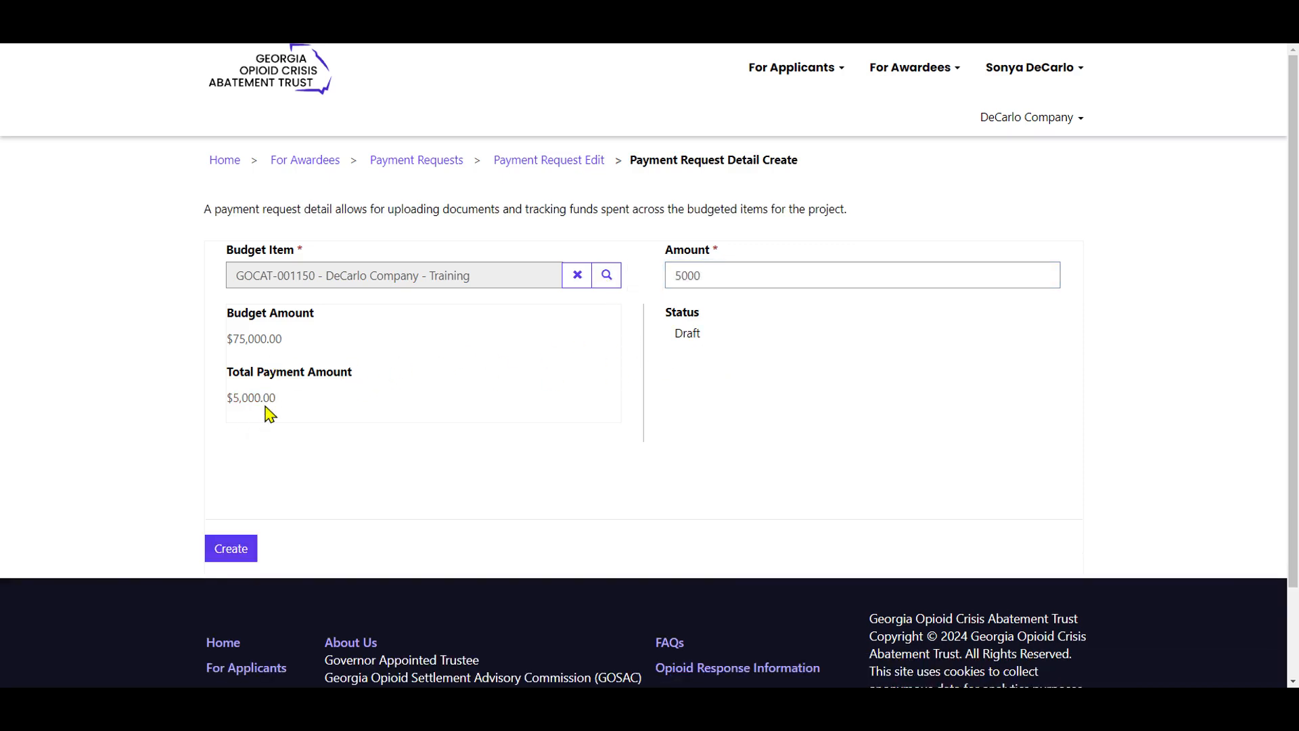
pyautogui.click(243, 545)
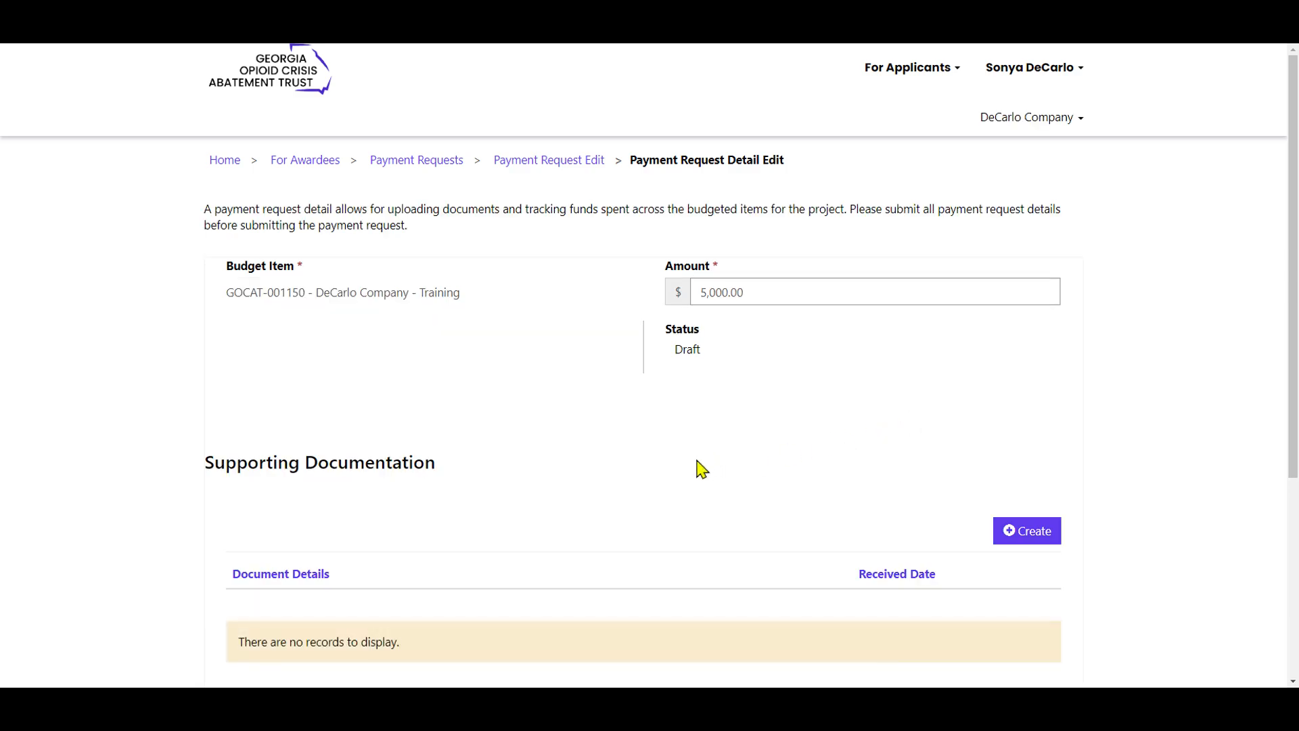
# Start a supporting document for the Training payment request detail and set its document type to Proof of Payment.
pyautogui.scroll(-4, 351, 522)
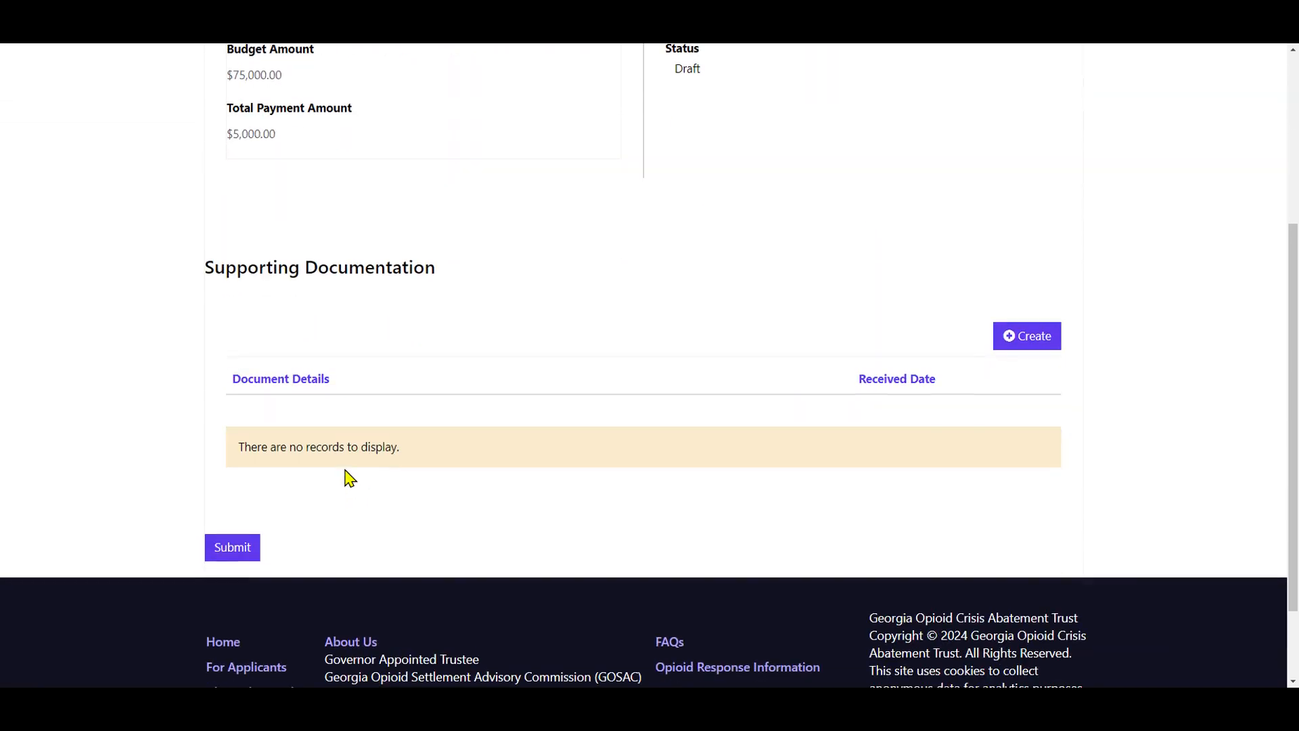
pyautogui.scroll(2, 856, 297)
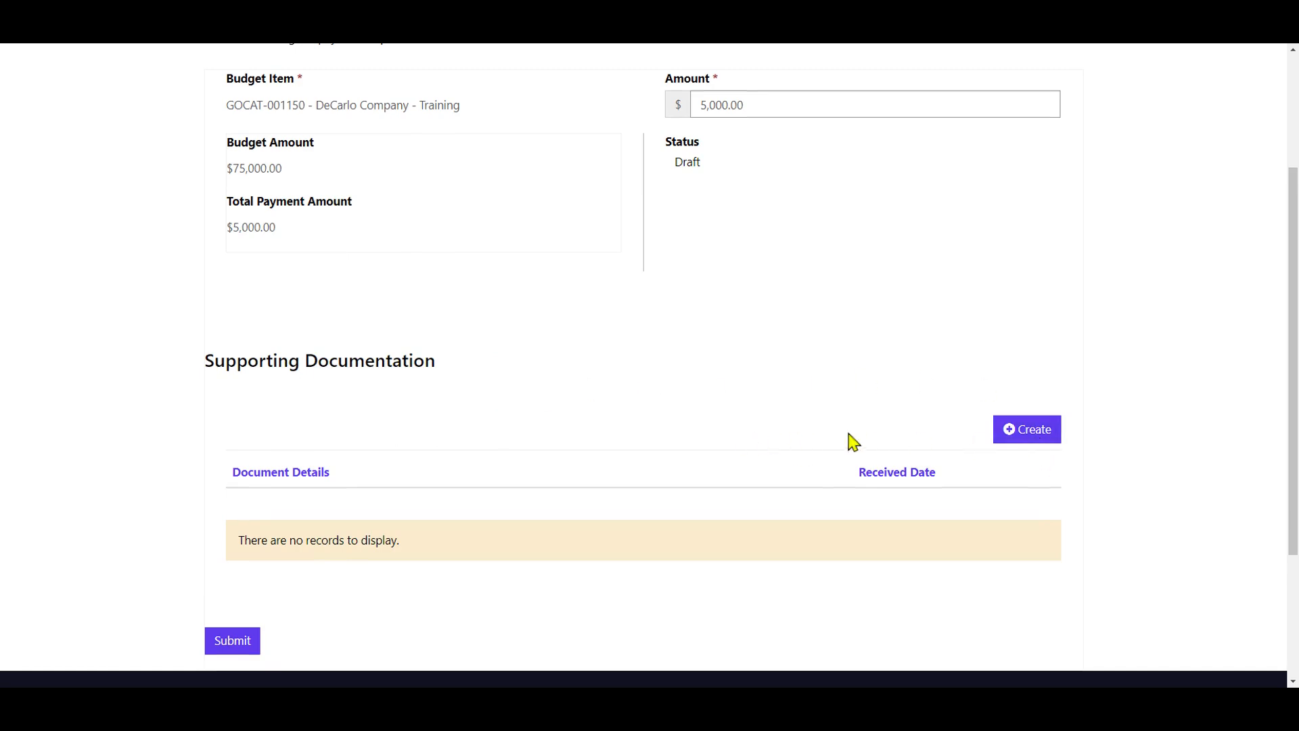
pyautogui.click(1026, 436)
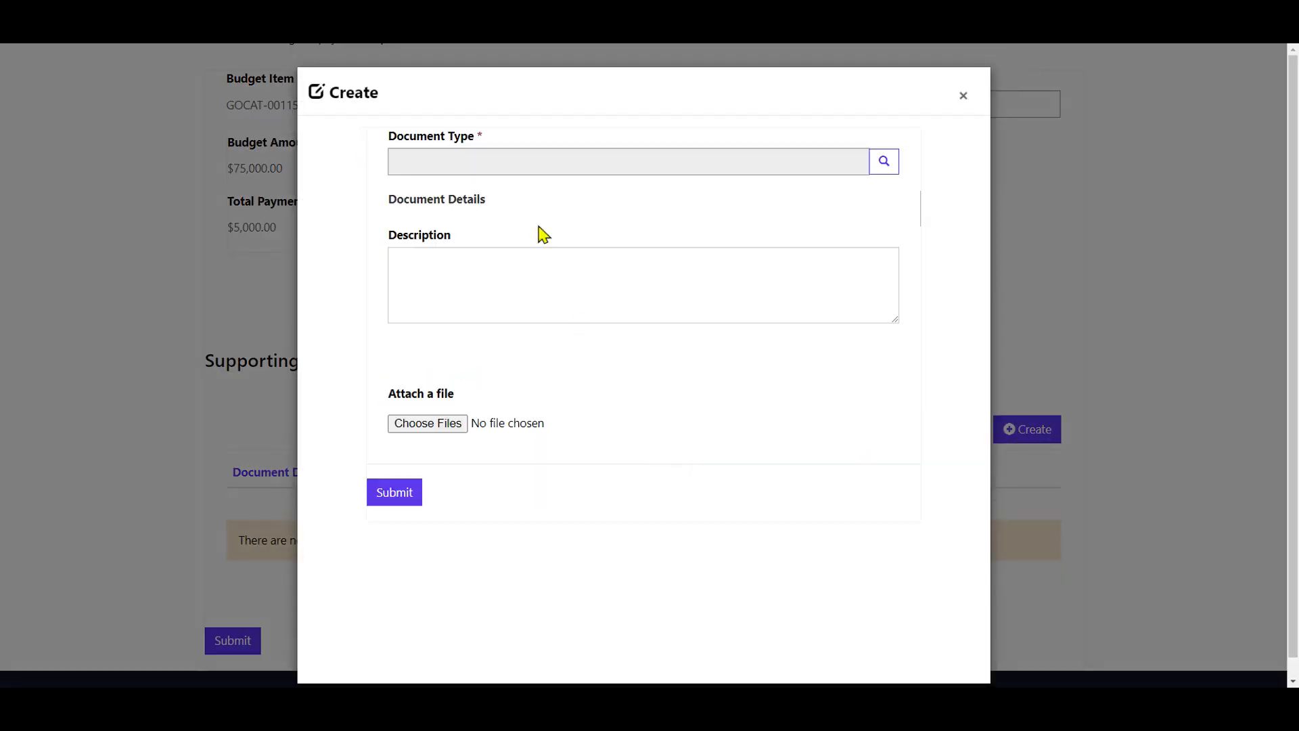
pyautogui.click(880, 166)
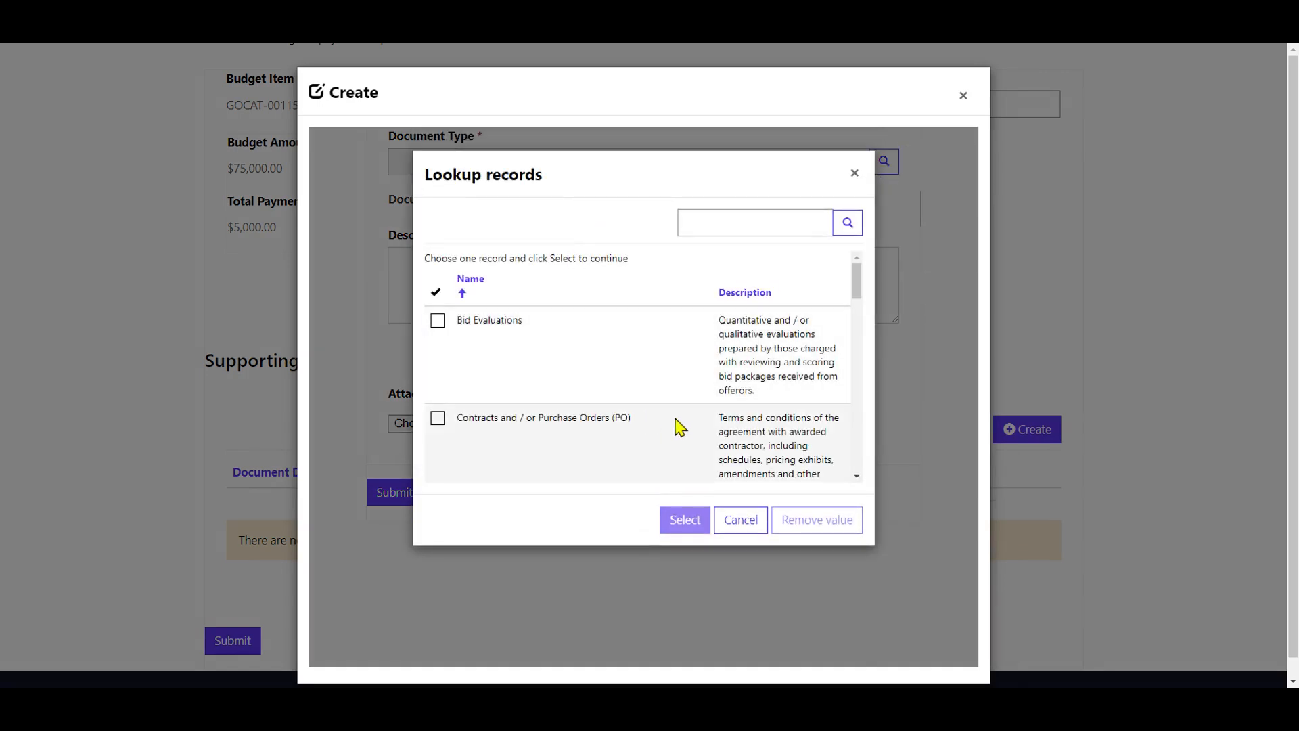
pyautogui.scroll(-1, 680, 426)
pyautogui.scroll(-1, 553, 369)
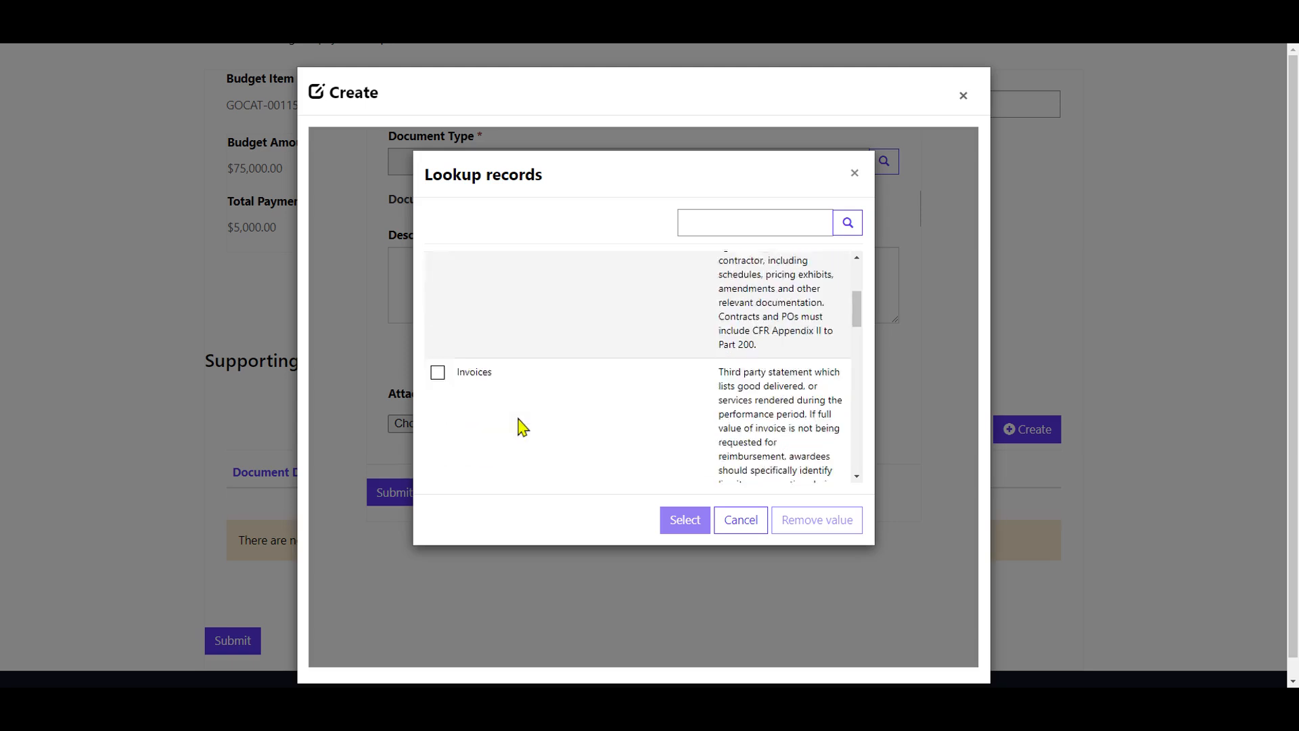
pyautogui.scroll(-4, 539, 449)
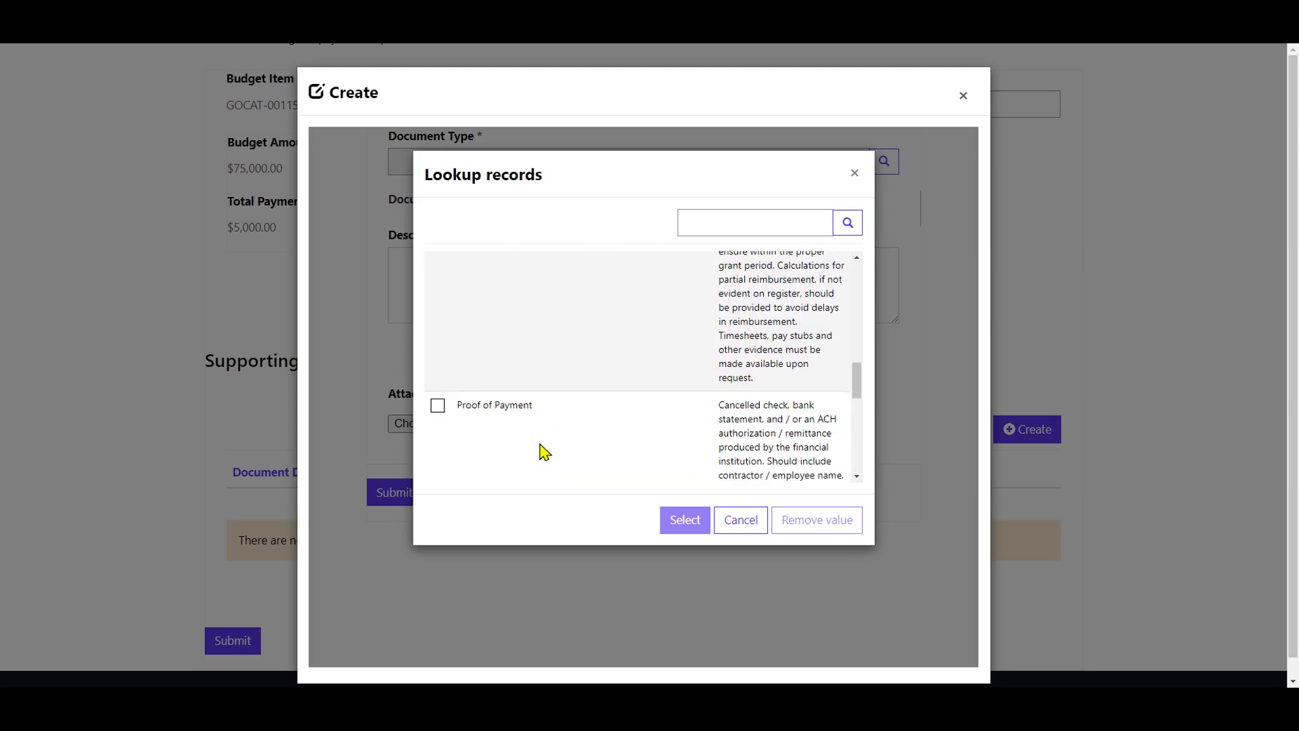
pyautogui.scroll(-1, 542, 443)
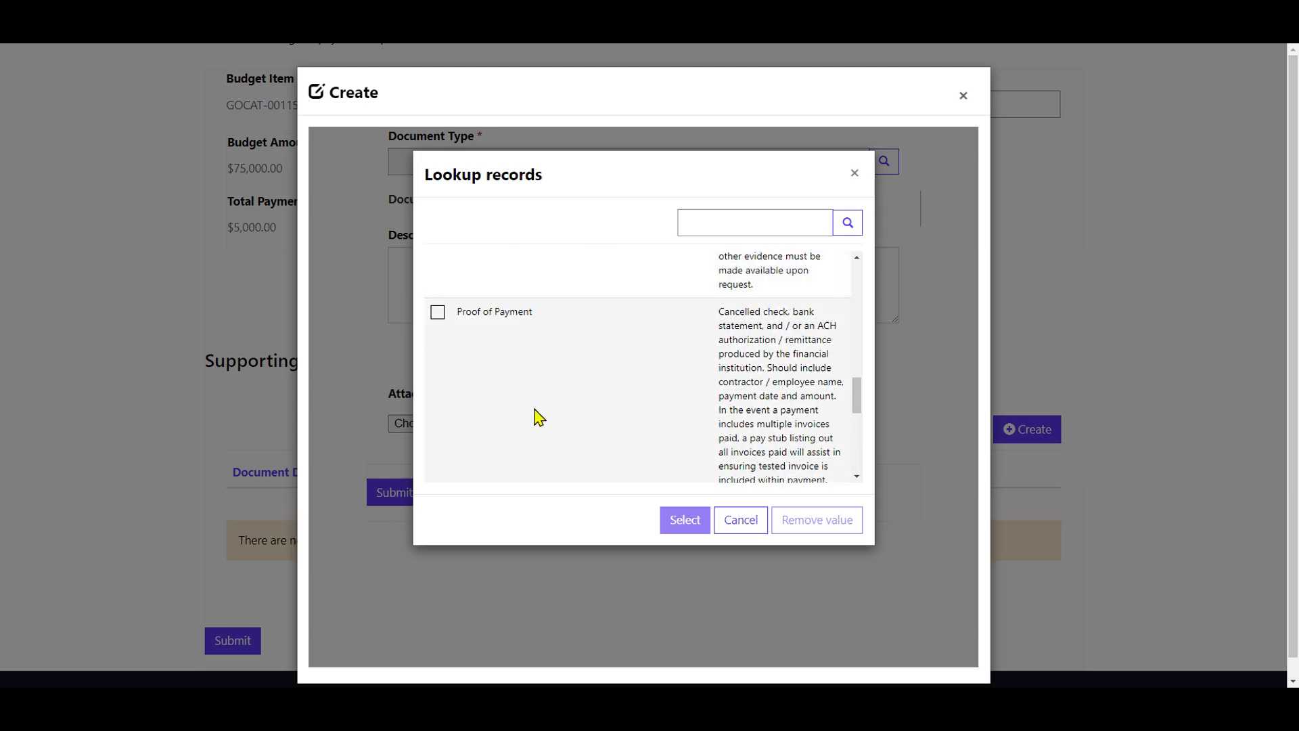
pyautogui.click(469, 309)
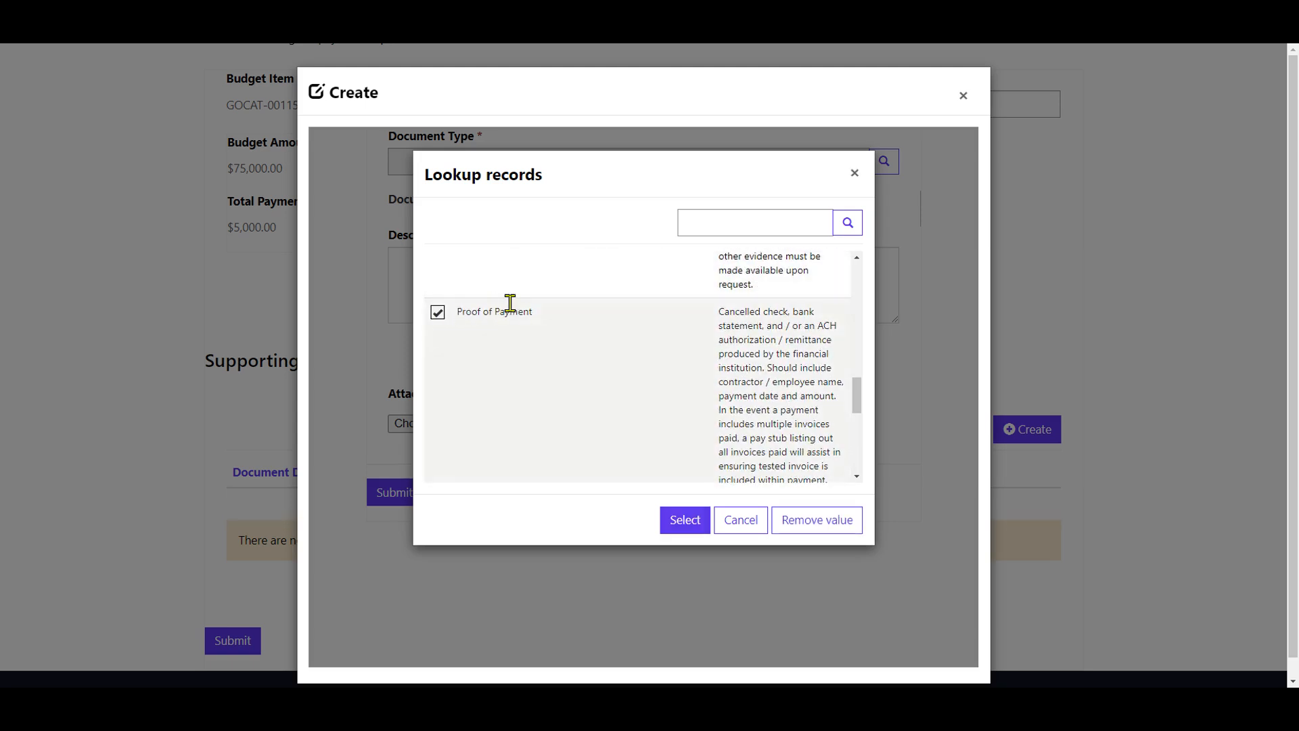
pyautogui.click(676, 532)
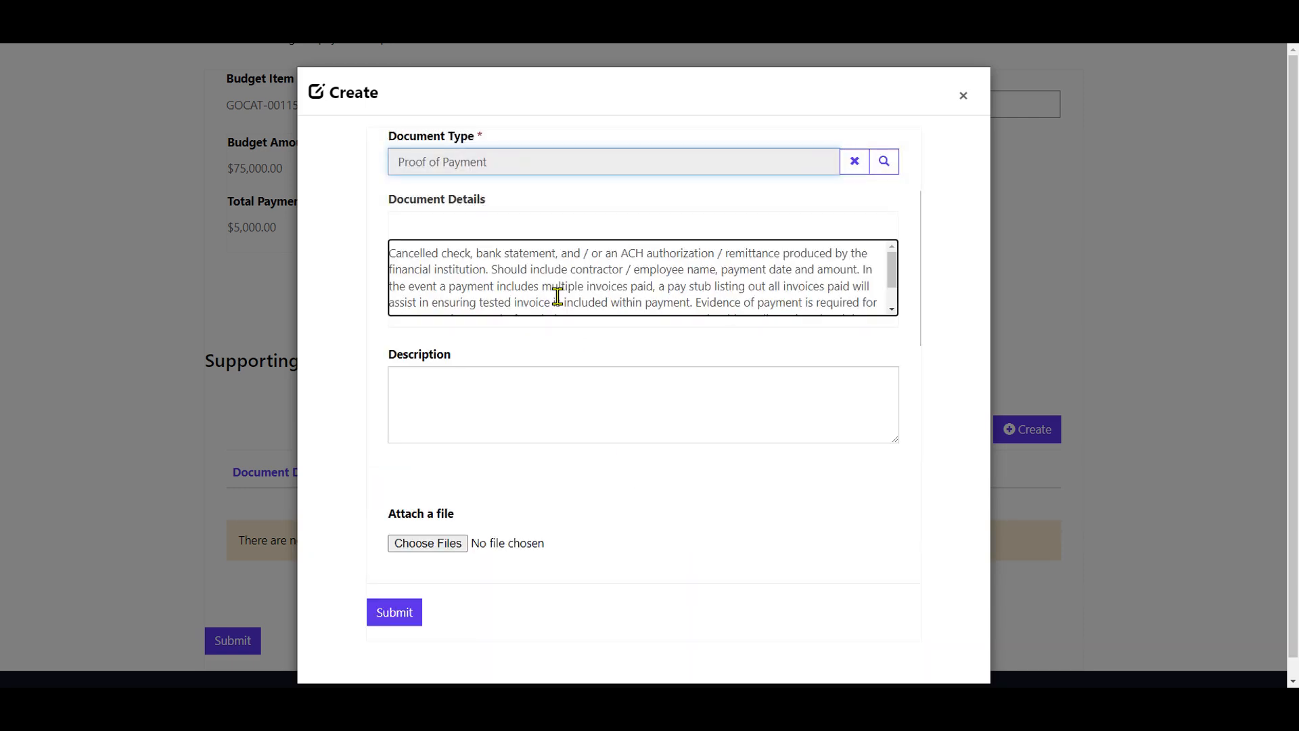
# Describe the document as "This is a receipt of a rental facility", attach Receipt1.pdf and submit the document.
pyautogui.click(582, 416)
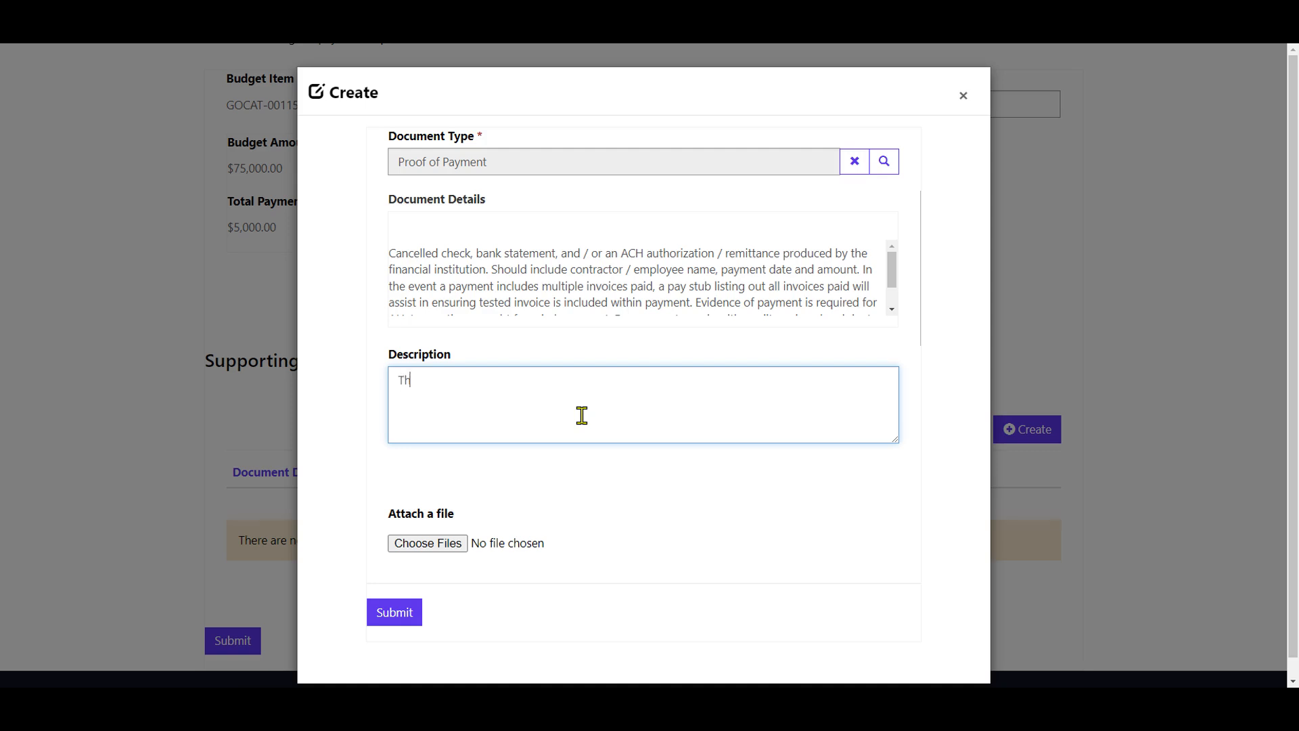
pyautogui.write('This is a receipt of a rental facility')
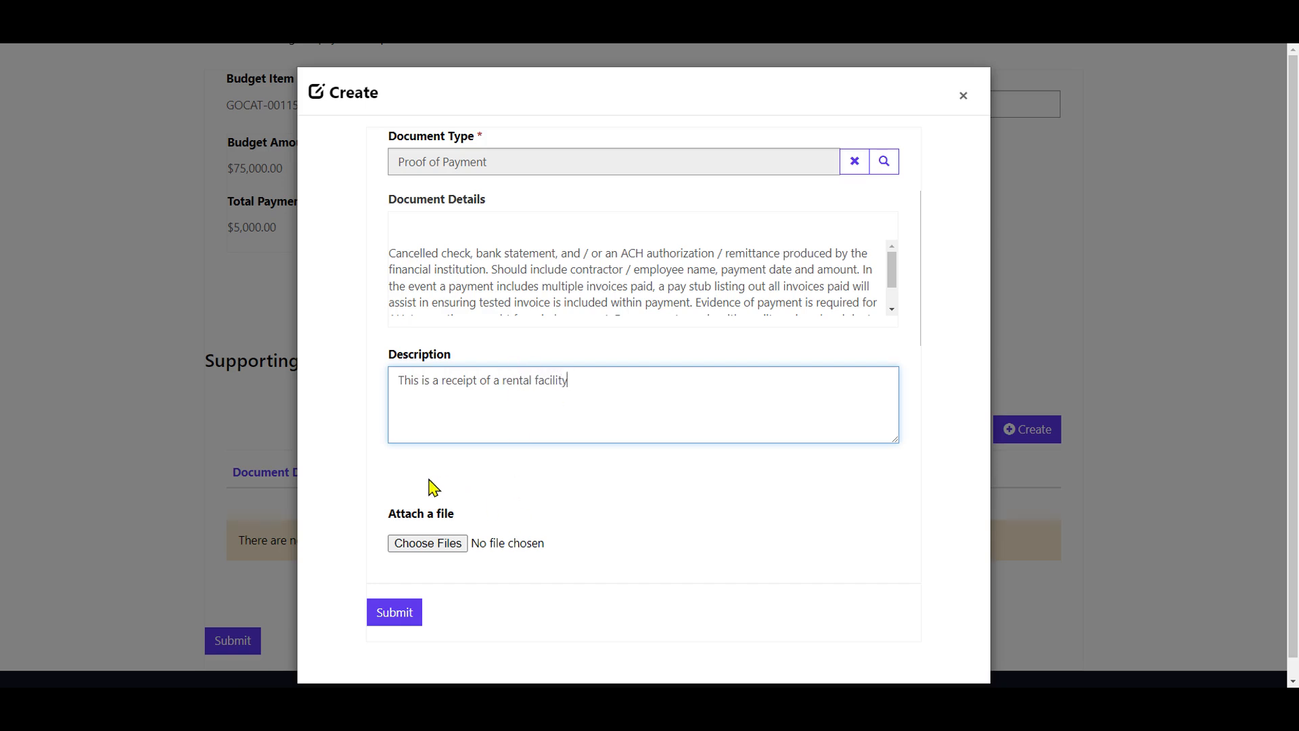
pyautogui.click(420, 548)
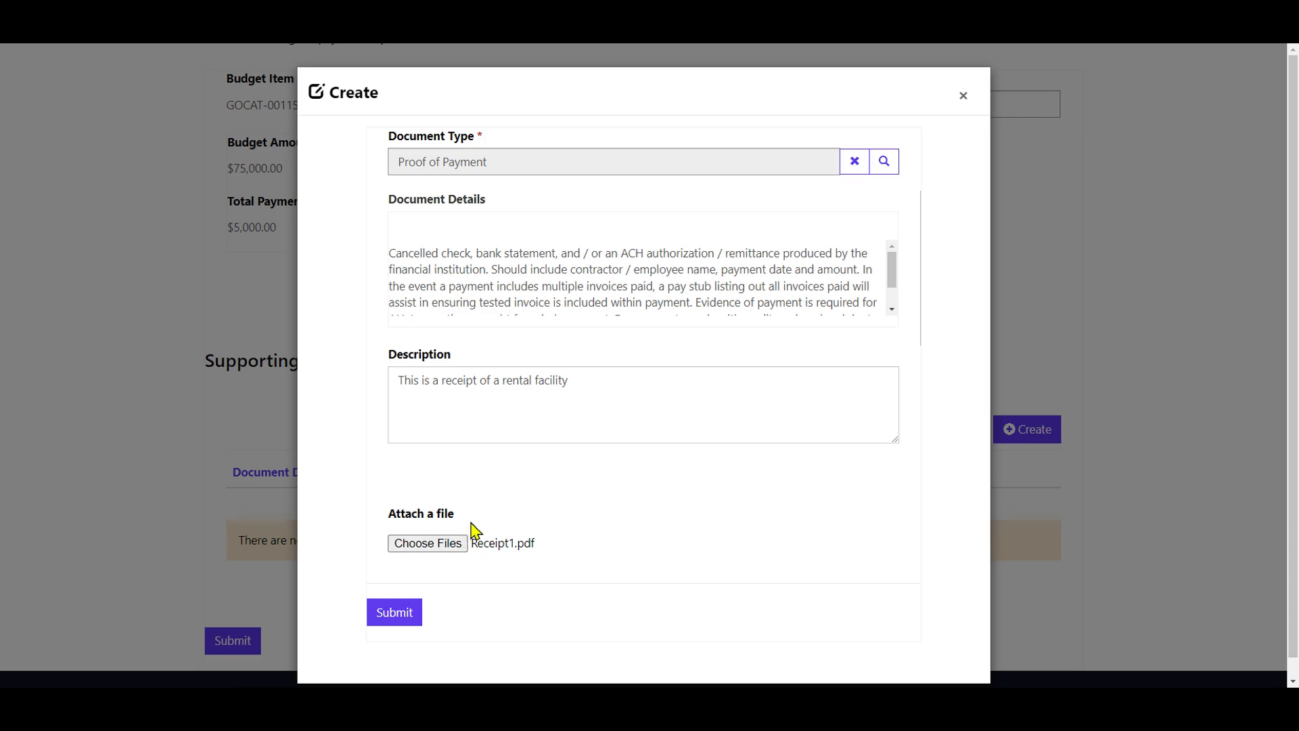
pyautogui.click(391, 623)
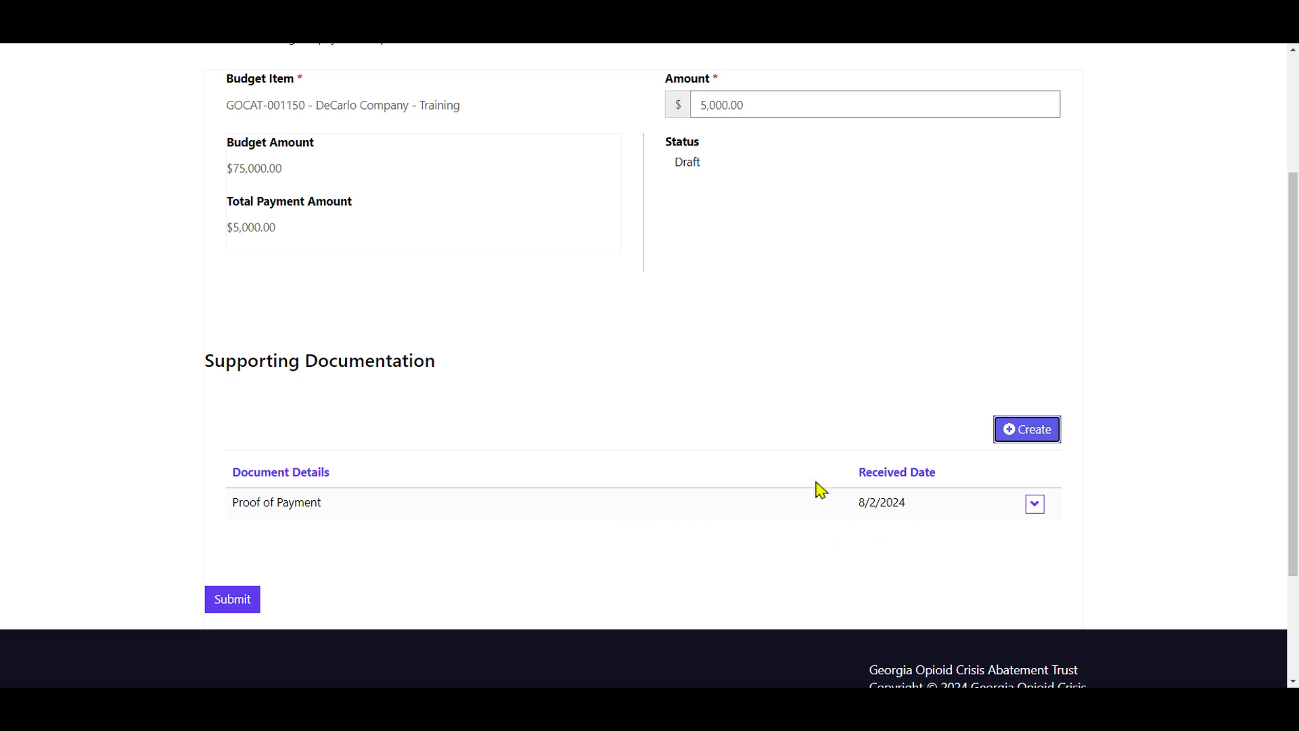
# Submit the Training payment request detail and confirm its submission.
pyautogui.scroll(1, 515, 379)
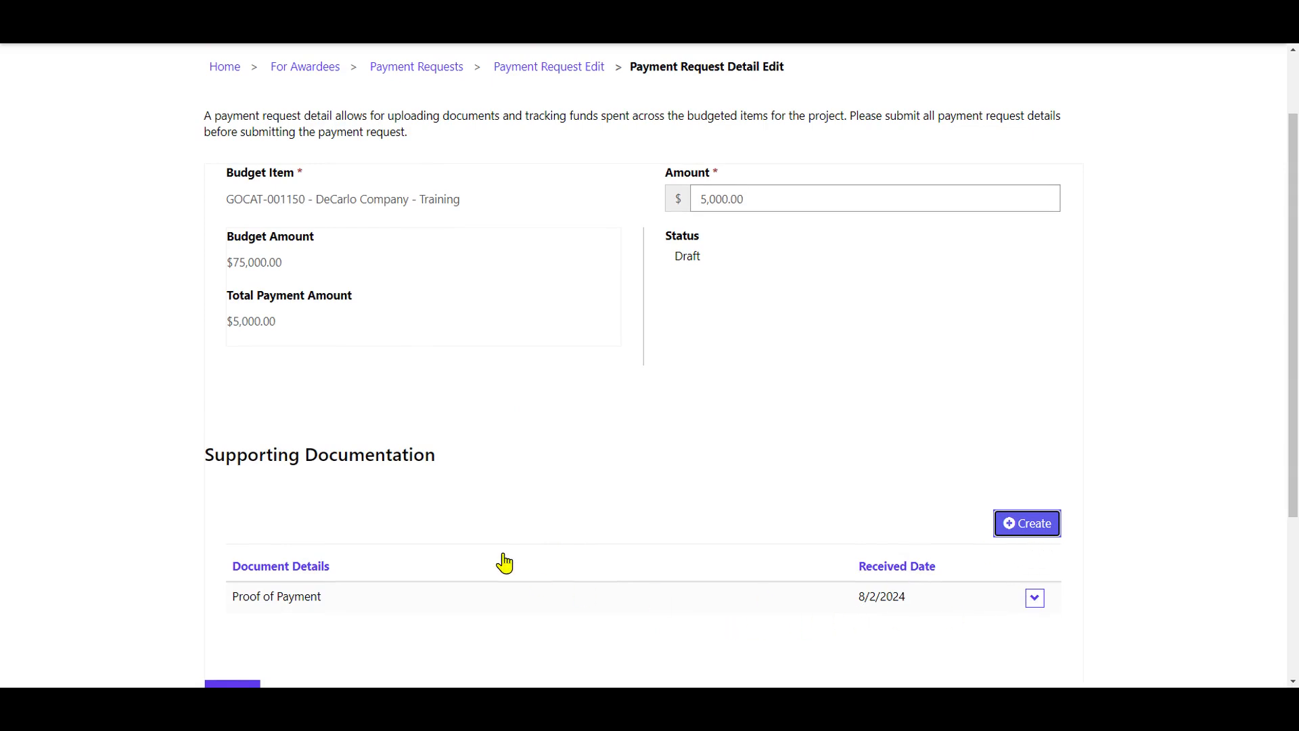
pyautogui.scroll(-3, 407, 449)
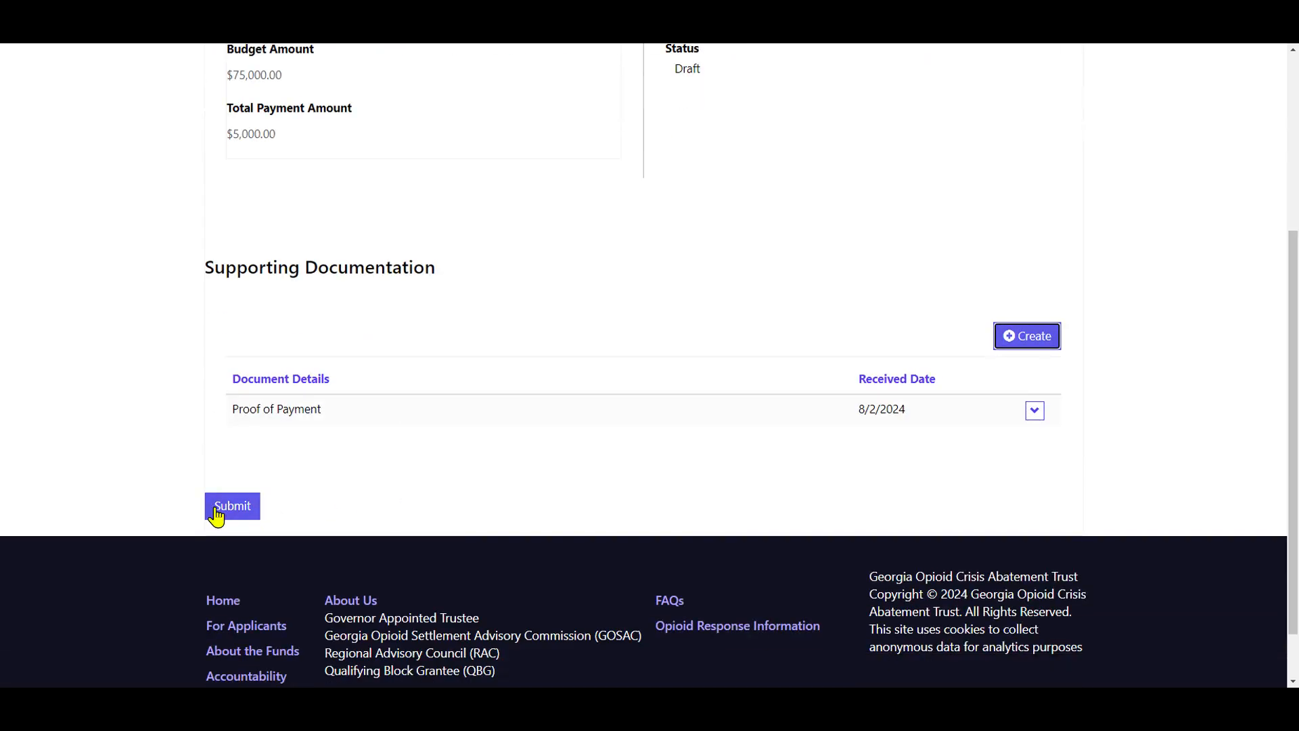
pyautogui.click(216, 511)
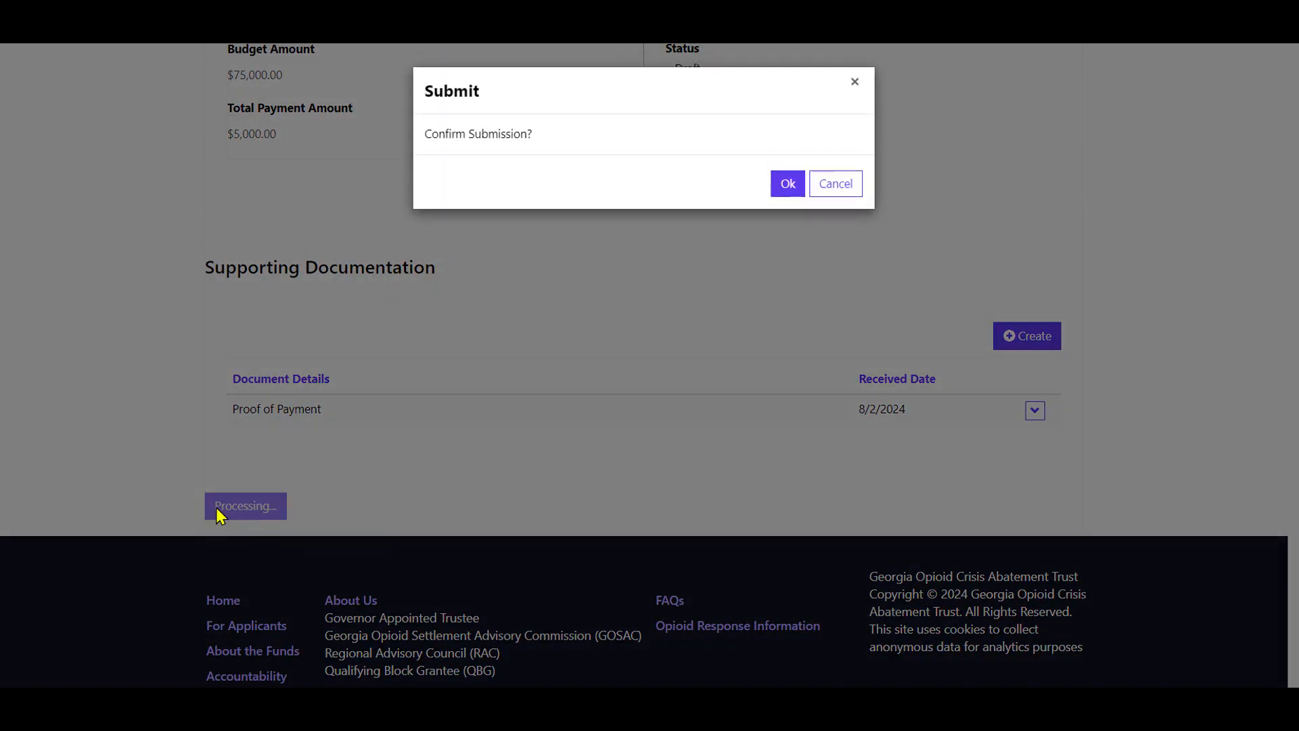
pyautogui.click(787, 188)
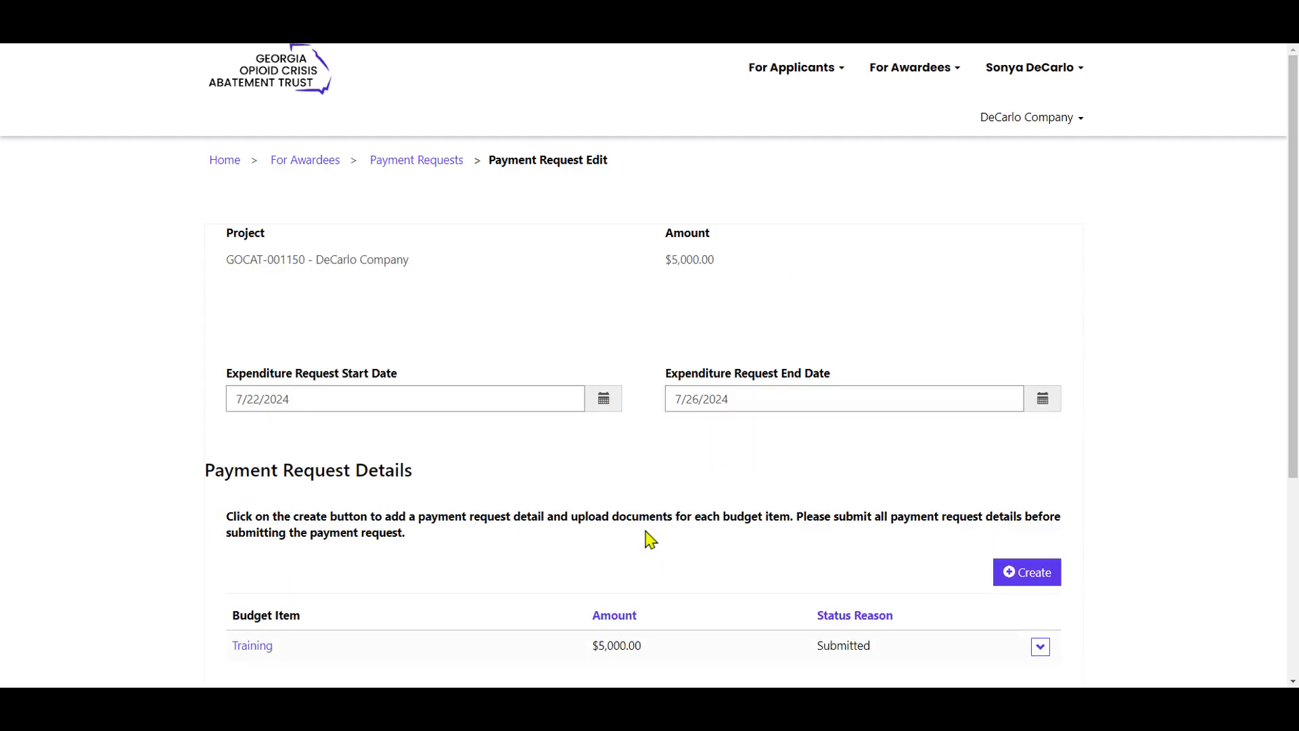
# Submit the whole payment request, confirm the submission, and check the request's status in the payment requests list.
pyautogui.scroll(-1, 435, 583)
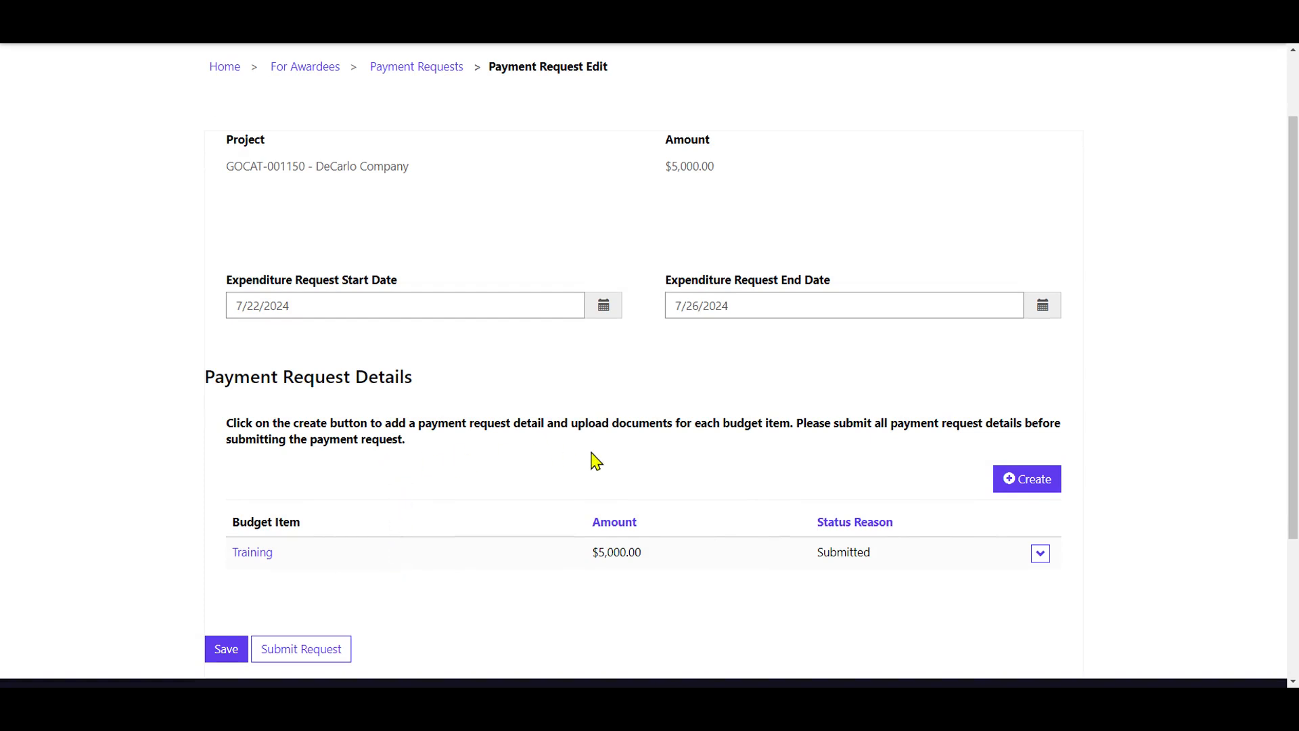
pyautogui.scroll(2, 595, 462)
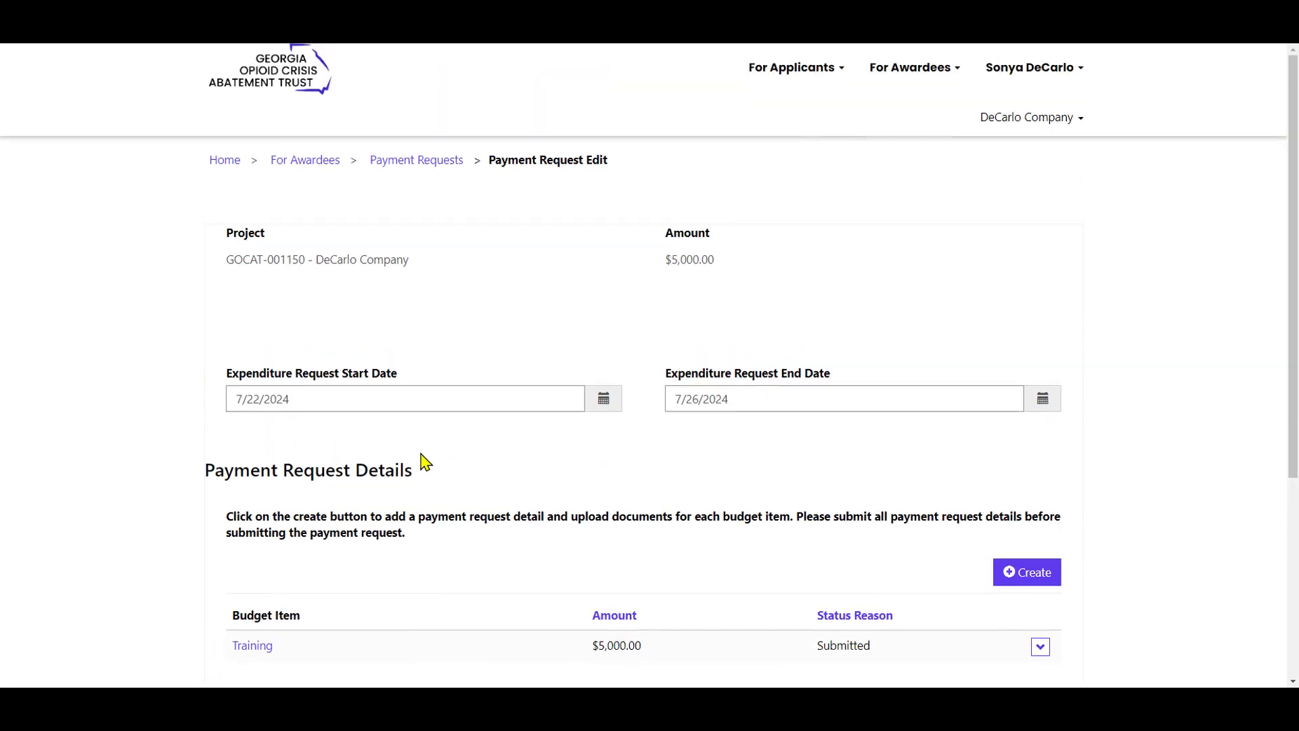
pyautogui.scroll(-2, 425, 462)
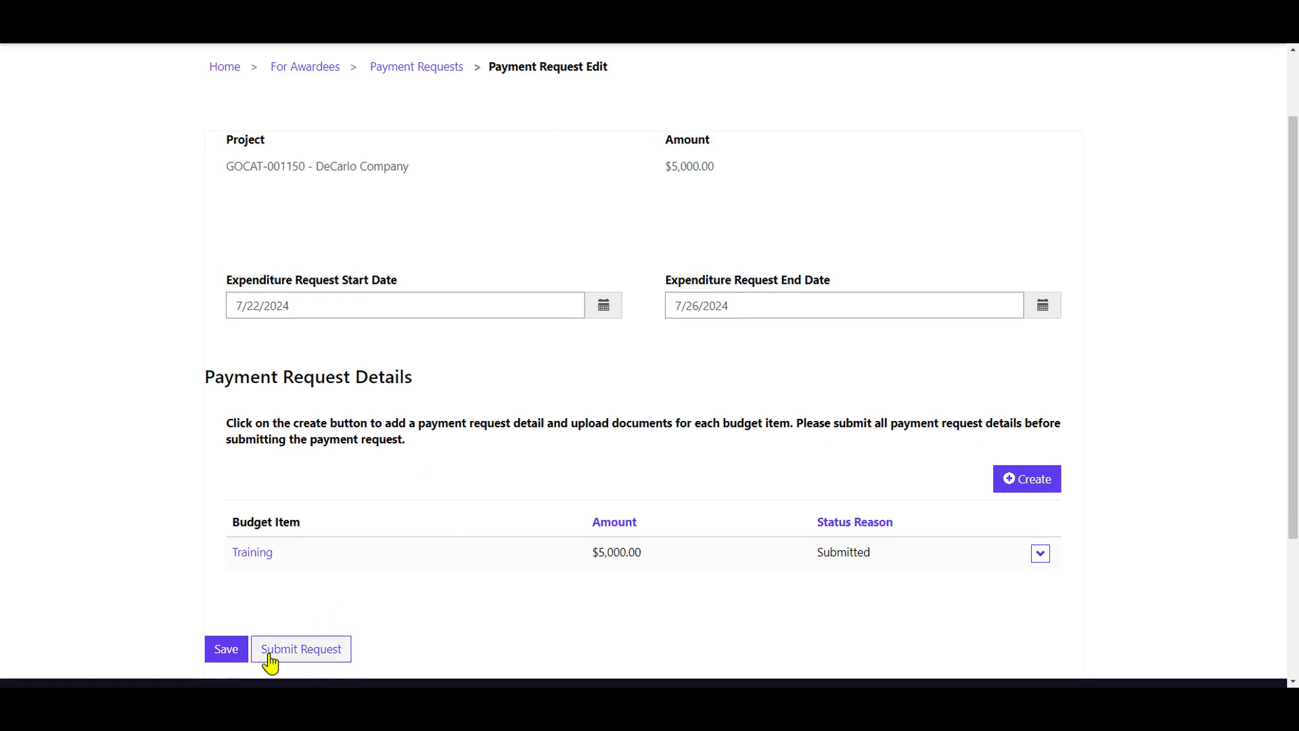
pyautogui.click(312, 661)
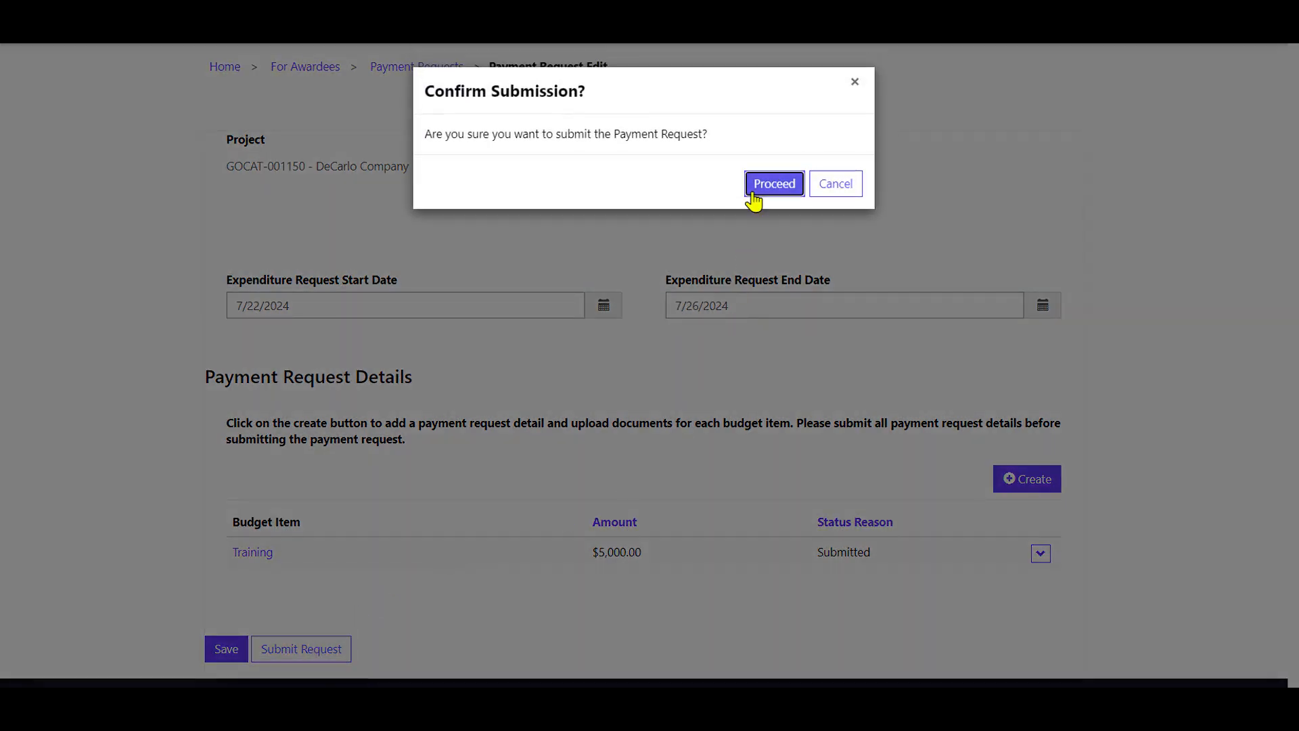
pyautogui.click(754, 195)
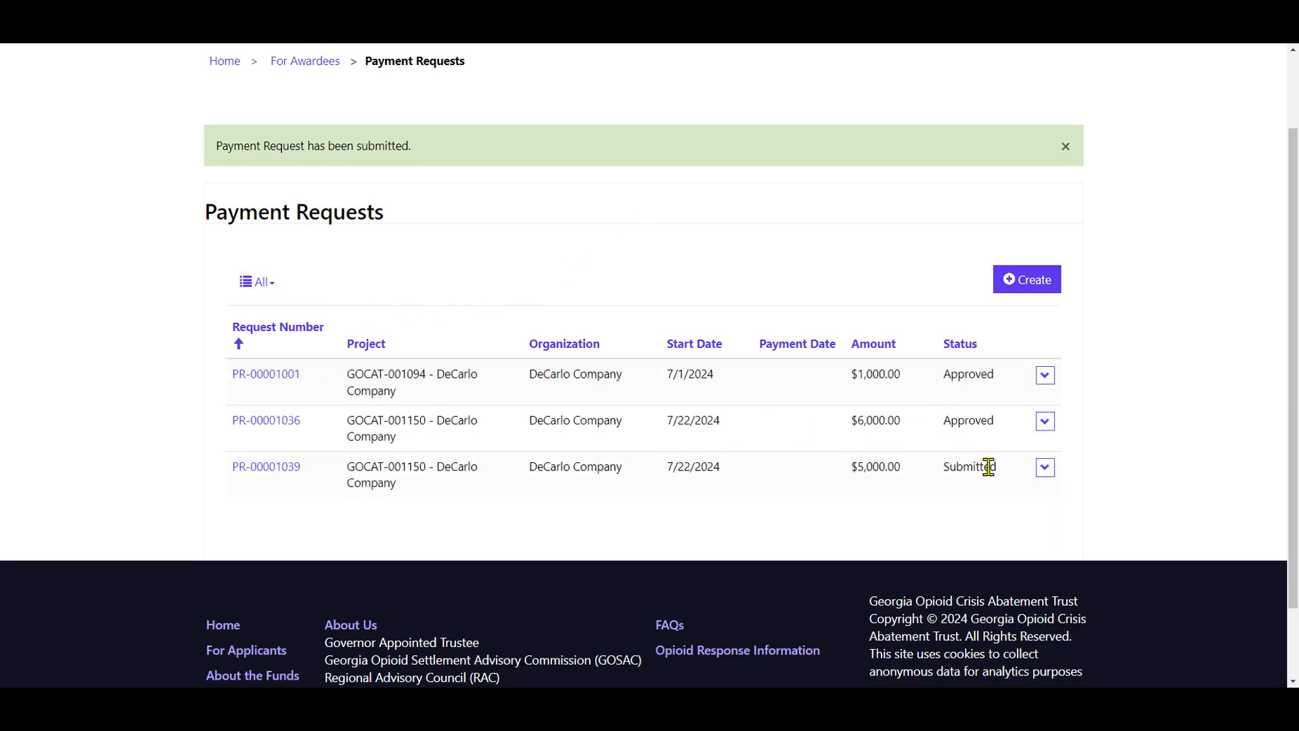
pyautogui.moveTo(1003, 471); pyautogui.dragTo(949, 467)
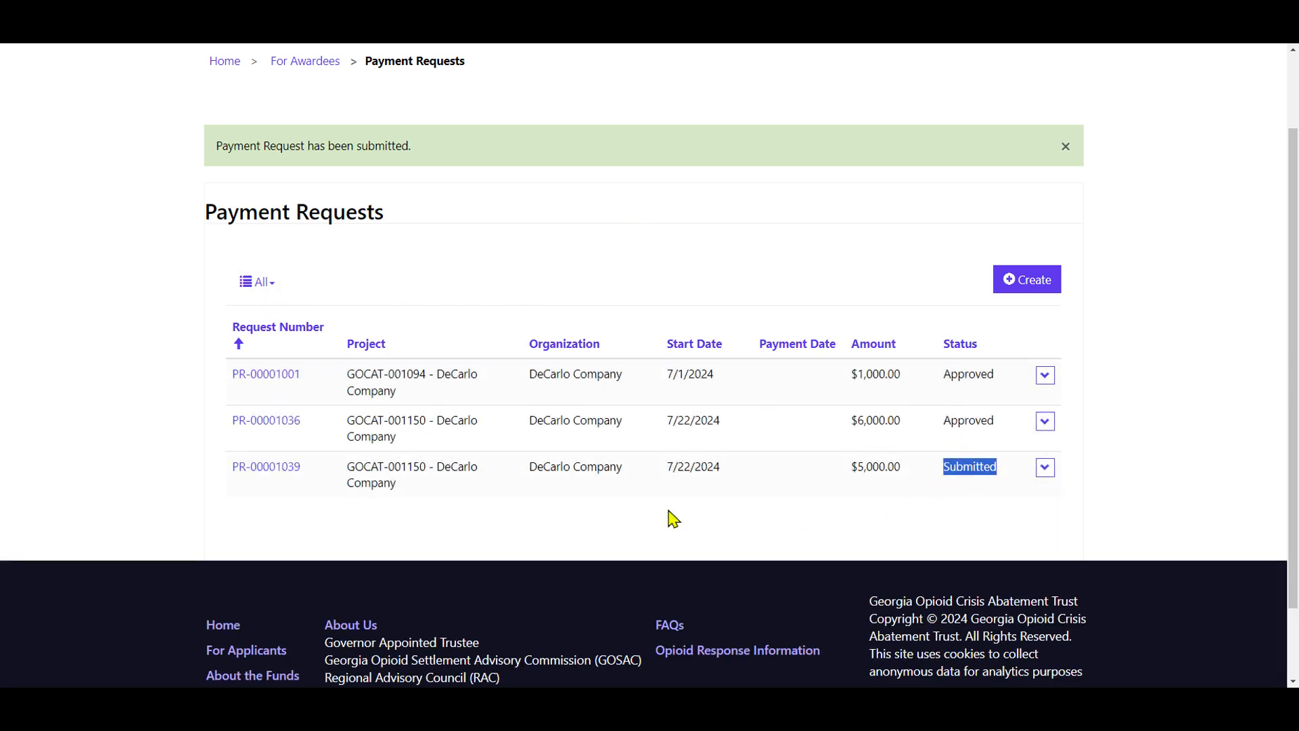